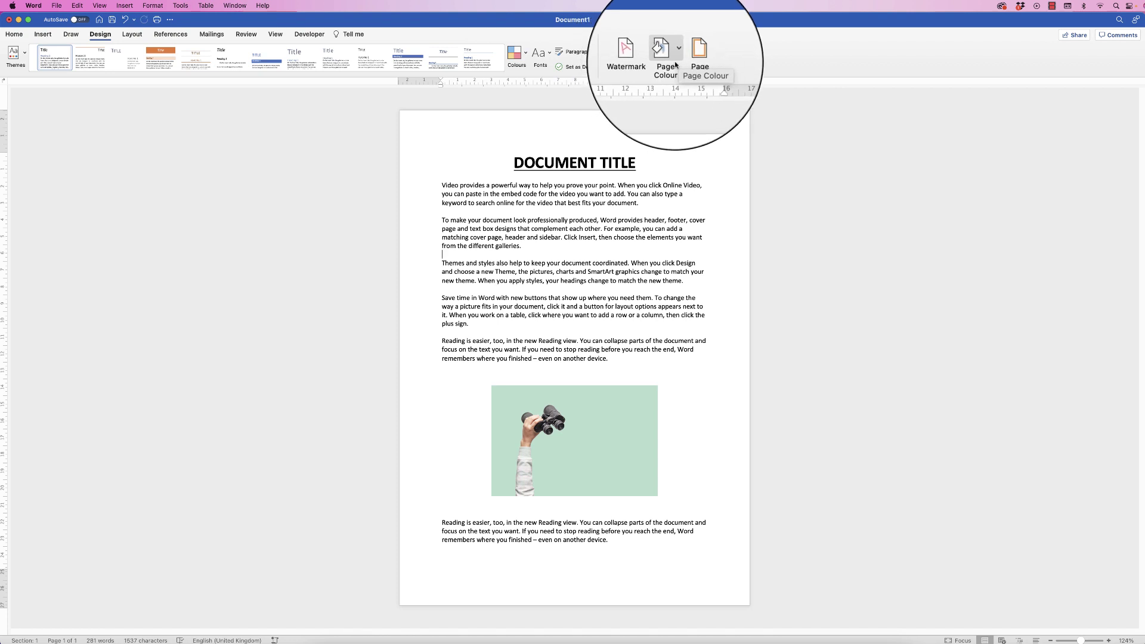
Step: Pick a light purple custom page colour from the More Colours colour wheel, adjusting its brightness
{"action": "left_click", "coordinate": [678, 54]}
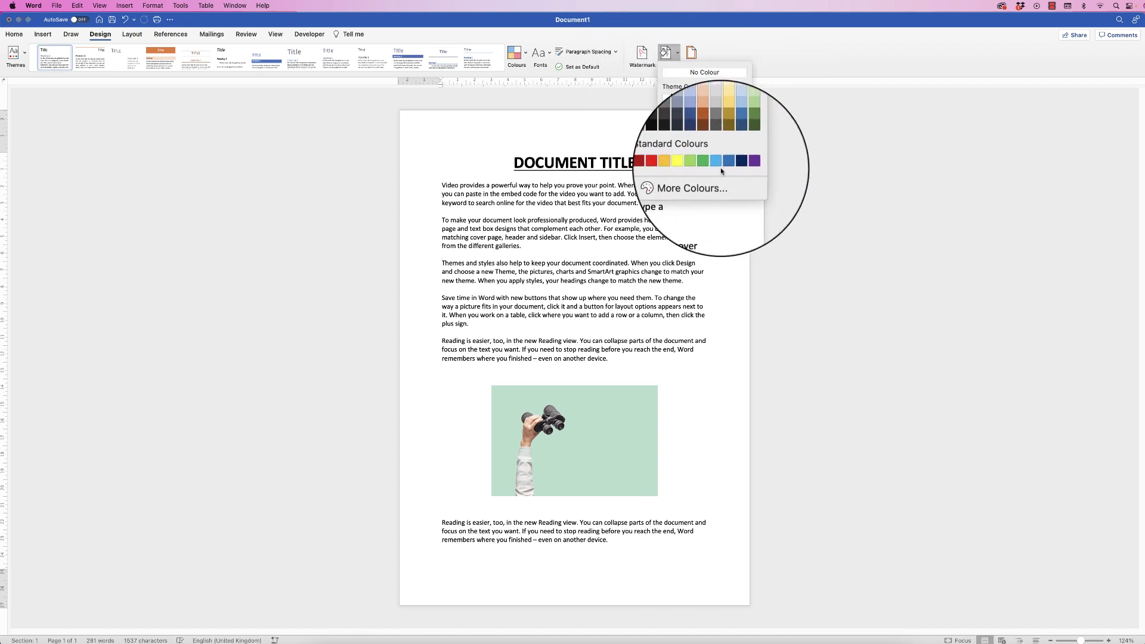
{"action": "left_click", "coordinate": [686, 182]}
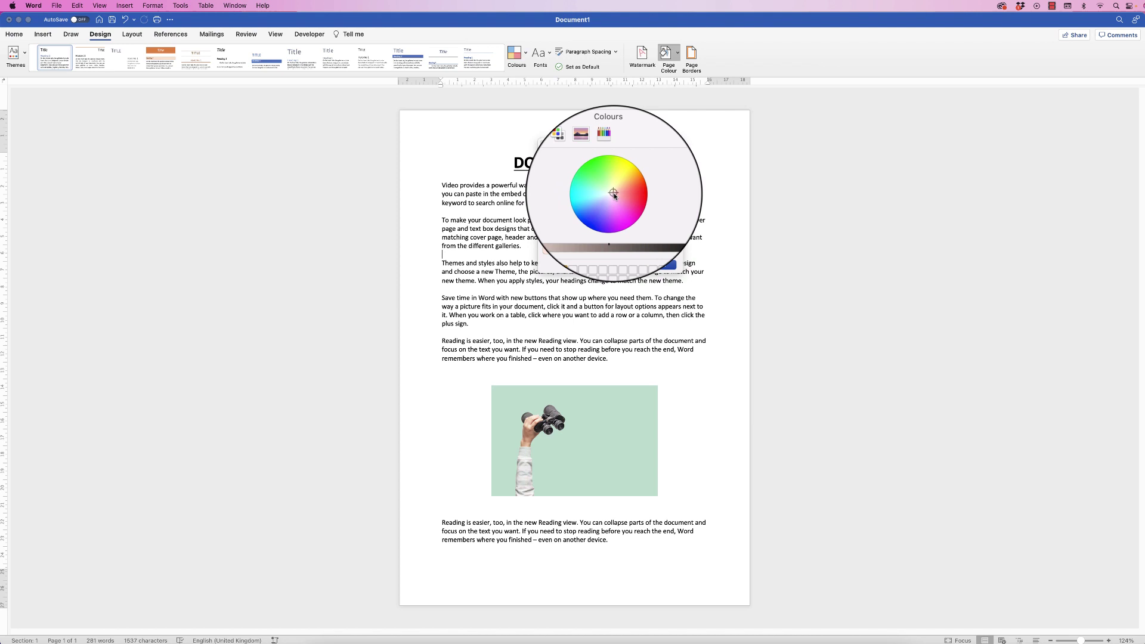
{"action": "left_click", "coordinate": [602, 179]}
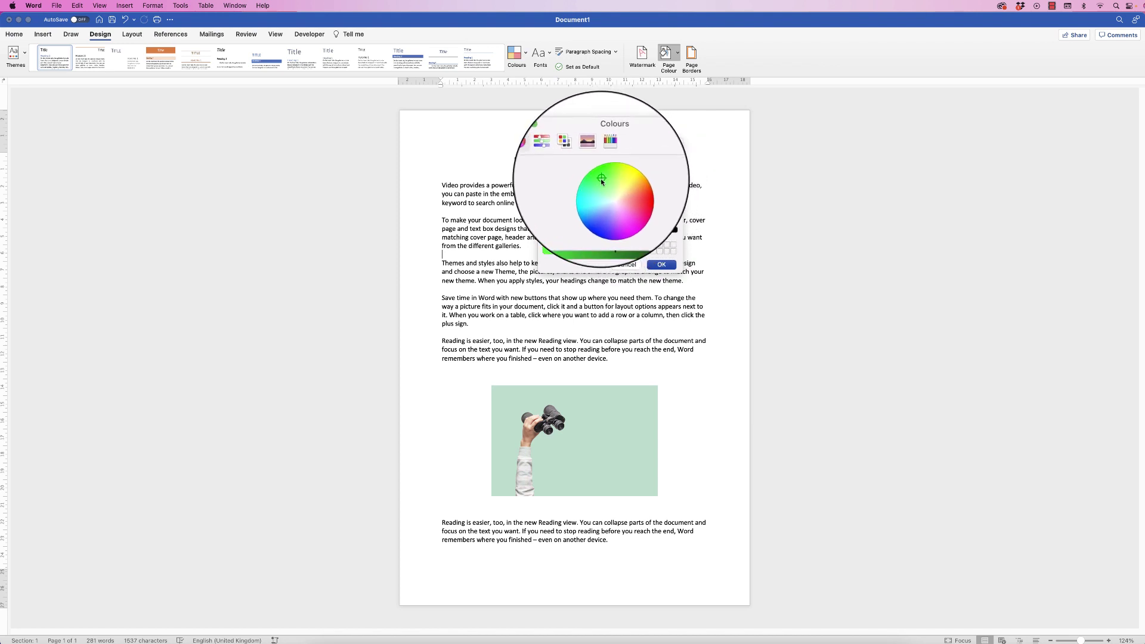
{"action": "left_click_drag", "start_coordinate": [601, 179], "coordinate": [612, 213]}
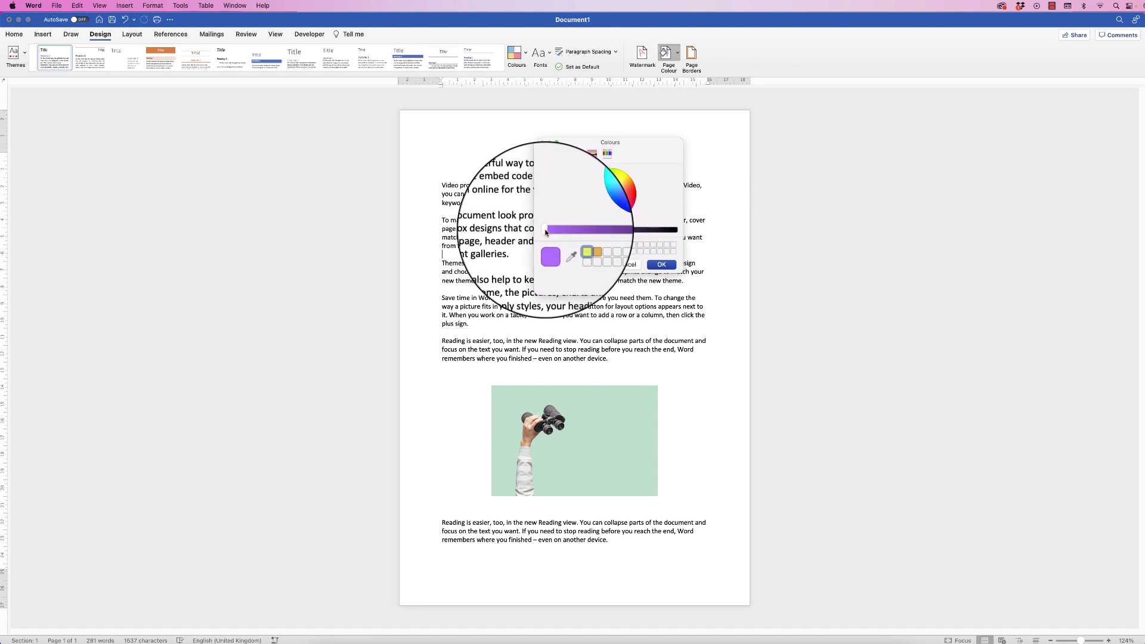
{"action": "mouse_move", "coordinate": [546, 231]}
{"action": "left_mouse_down"}
{"action": "mouse_move", "coordinate": [593, 232]}
{"action": "mouse_move", "coordinate": [537, 231]}
{"action": "mouse_move", "coordinate": [549, 232]}
{"action": "left_mouse_up"}
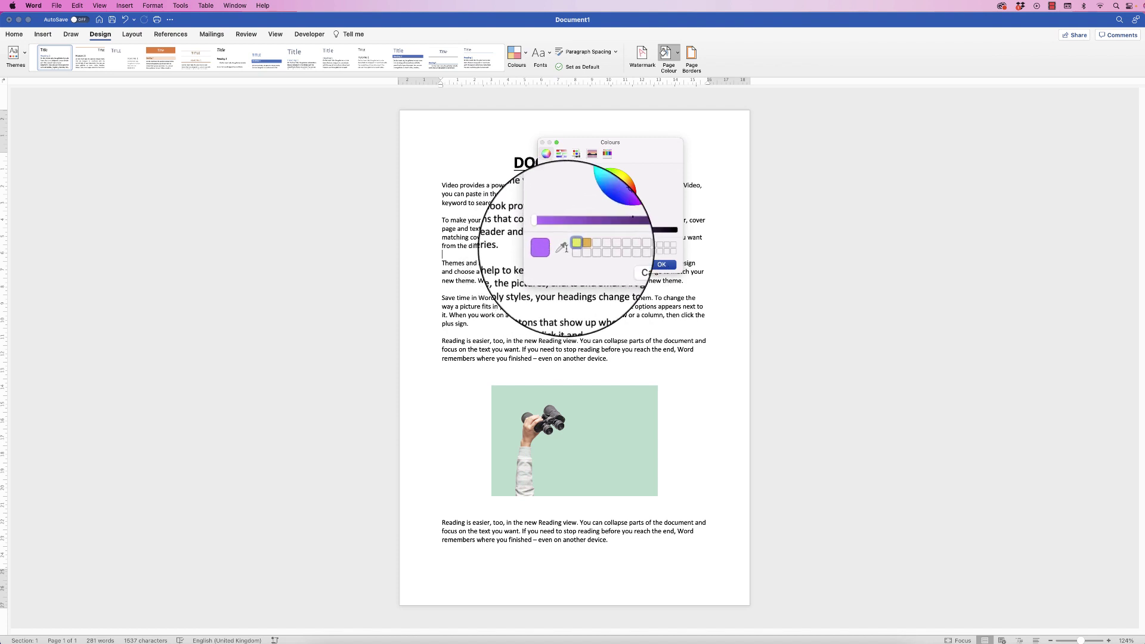
Step: Apply the purple page colour, then set Page Colour back to No Colour
{"action": "left_click", "coordinate": [658, 264]}
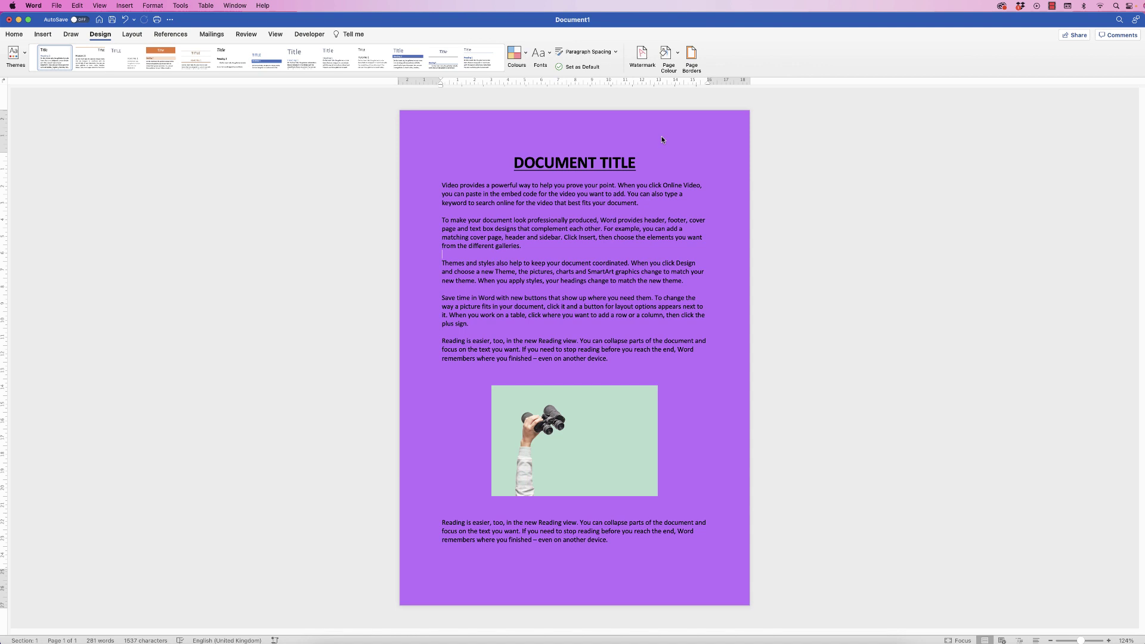
{"action": "left_click", "coordinate": [678, 58]}
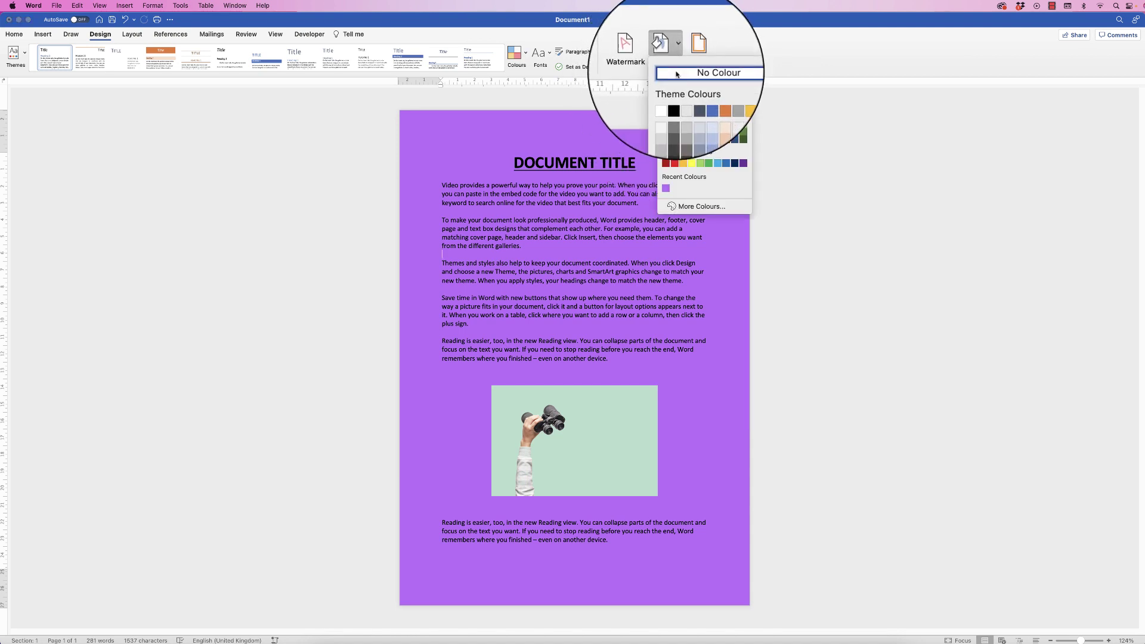
{"action": "left_click", "coordinate": [680, 76]}
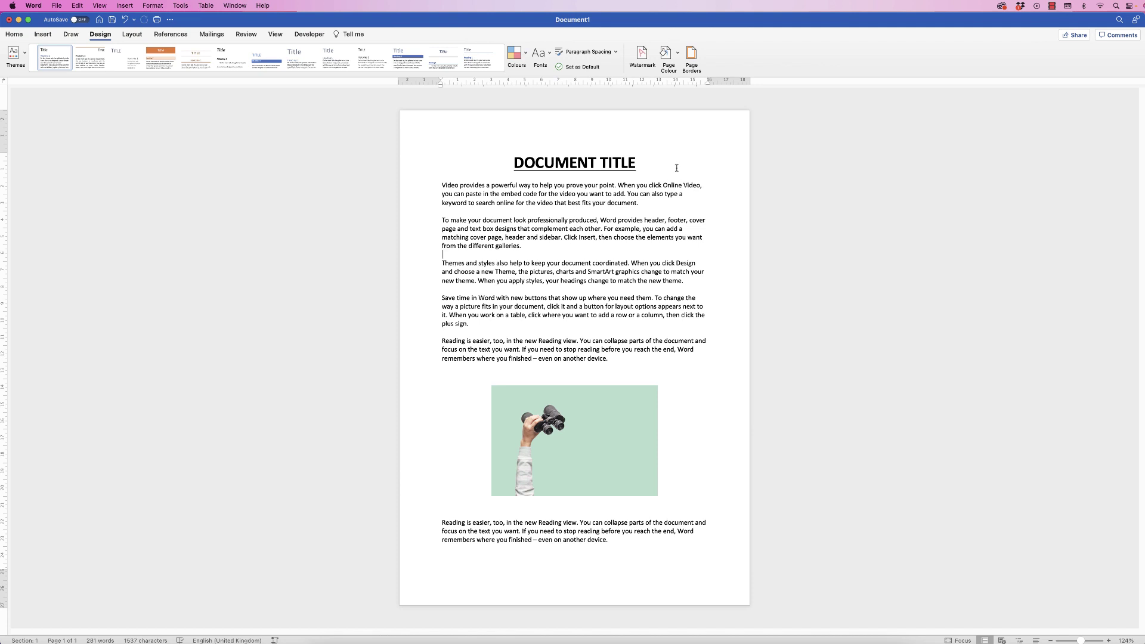
Step: Draw a rectangle corner to corner over the page, about 21.16 × 29.85 cm
{"action": "left_click", "coordinate": [43, 34]}
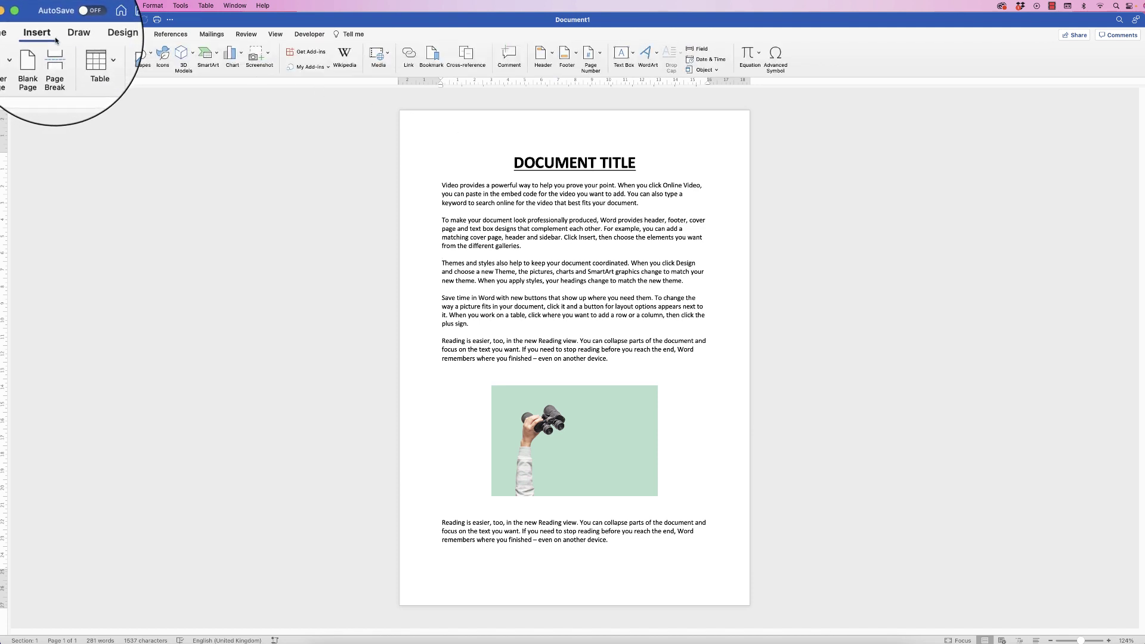
{"action": "left_click", "coordinate": [149, 54]}
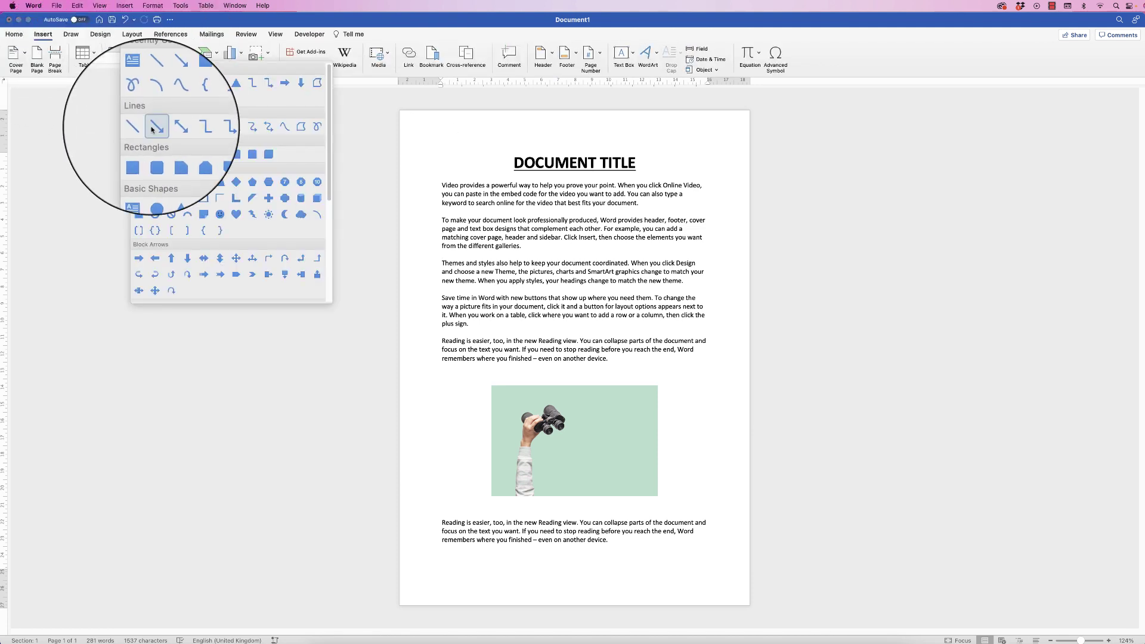
{"action": "left_click", "coordinate": [139, 154]}
{"action": "left_click_drag", "start_coordinate": [401, 111], "coordinate": [752, 607]}
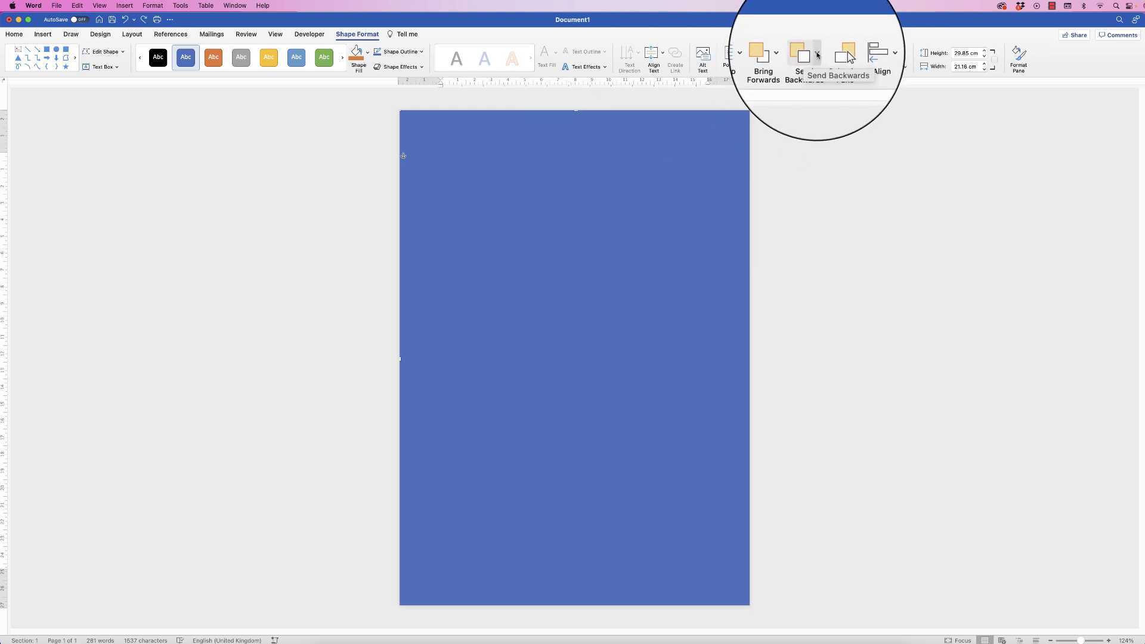
Step: Send the blue rectangle to back and set its text wrapping to Behind Text
{"action": "left_click", "coordinate": [821, 47]}
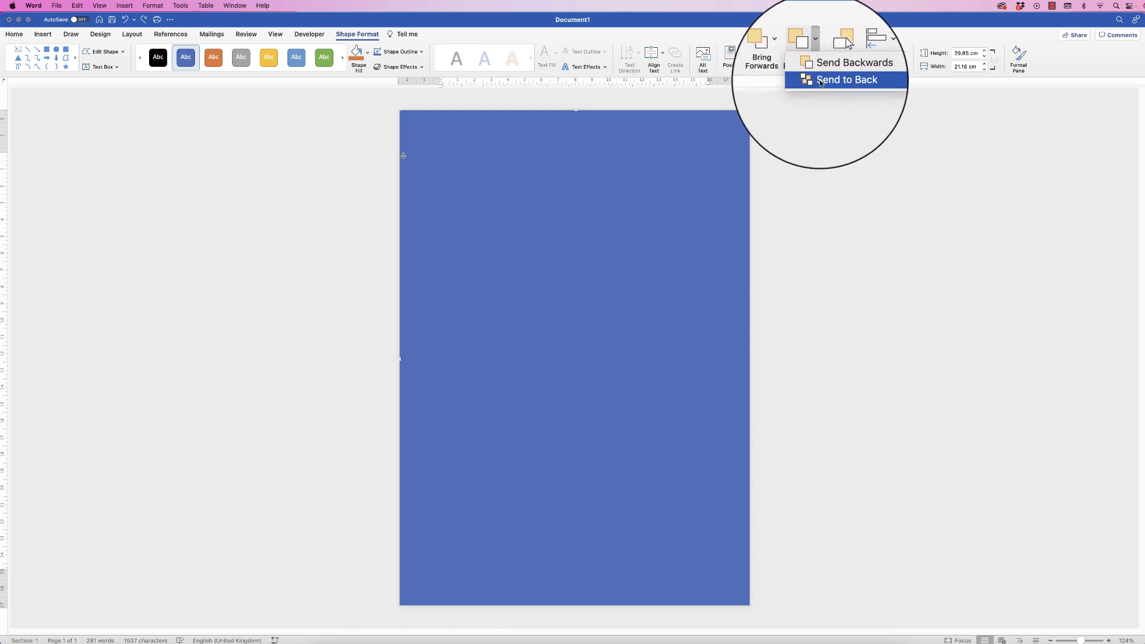
{"action": "left_click", "coordinate": [820, 82]}
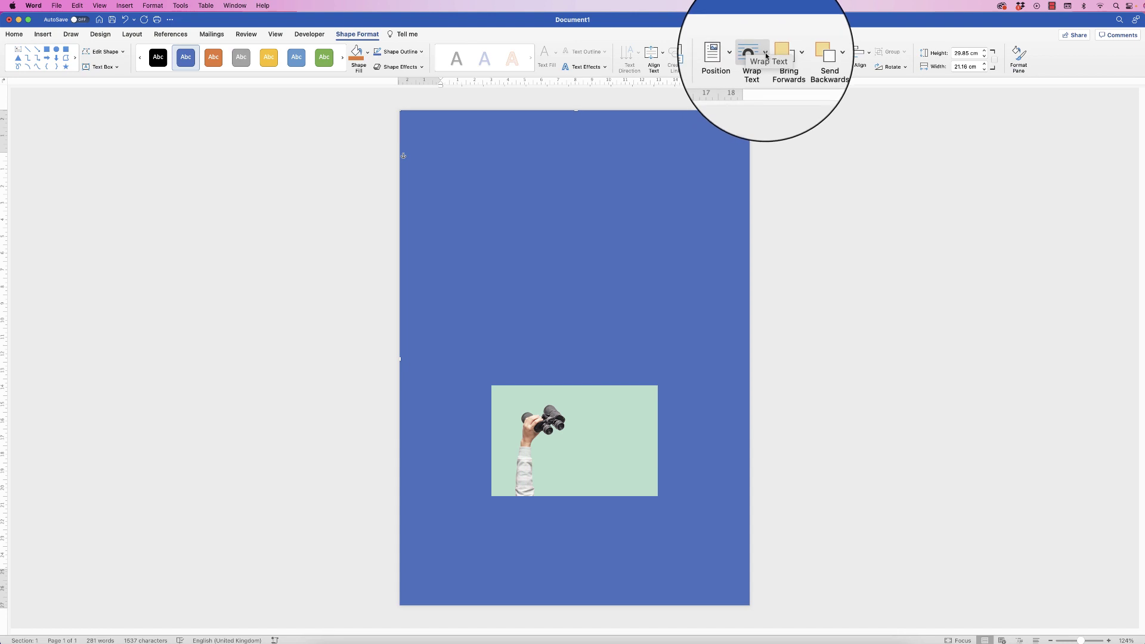
{"action": "left_click", "coordinate": [766, 56]}
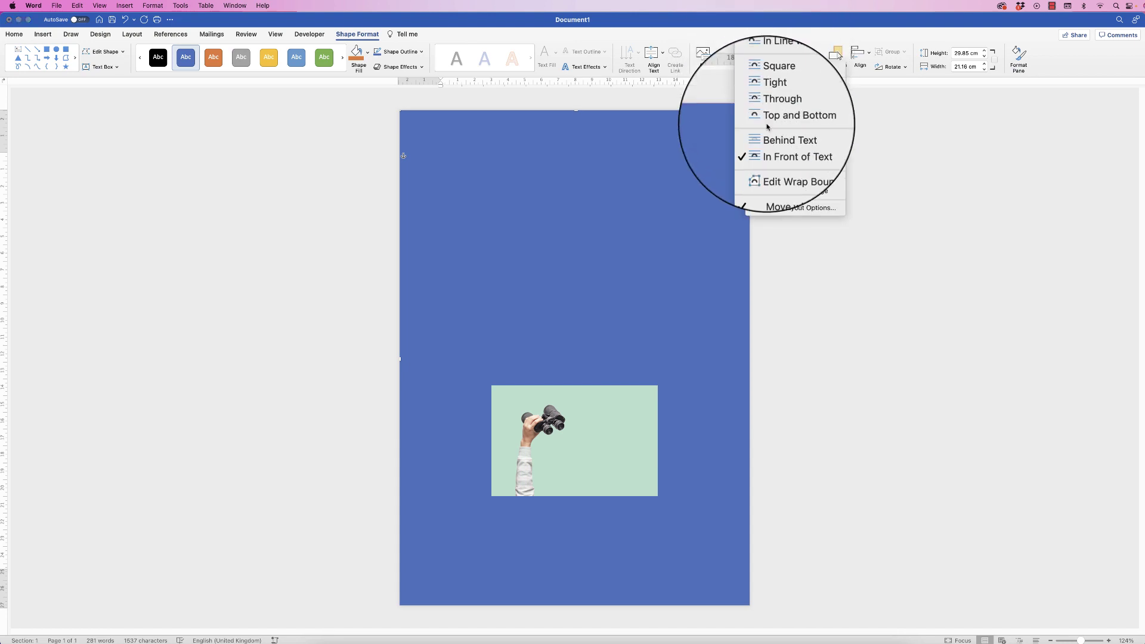
{"action": "left_click", "coordinate": [770, 136]}
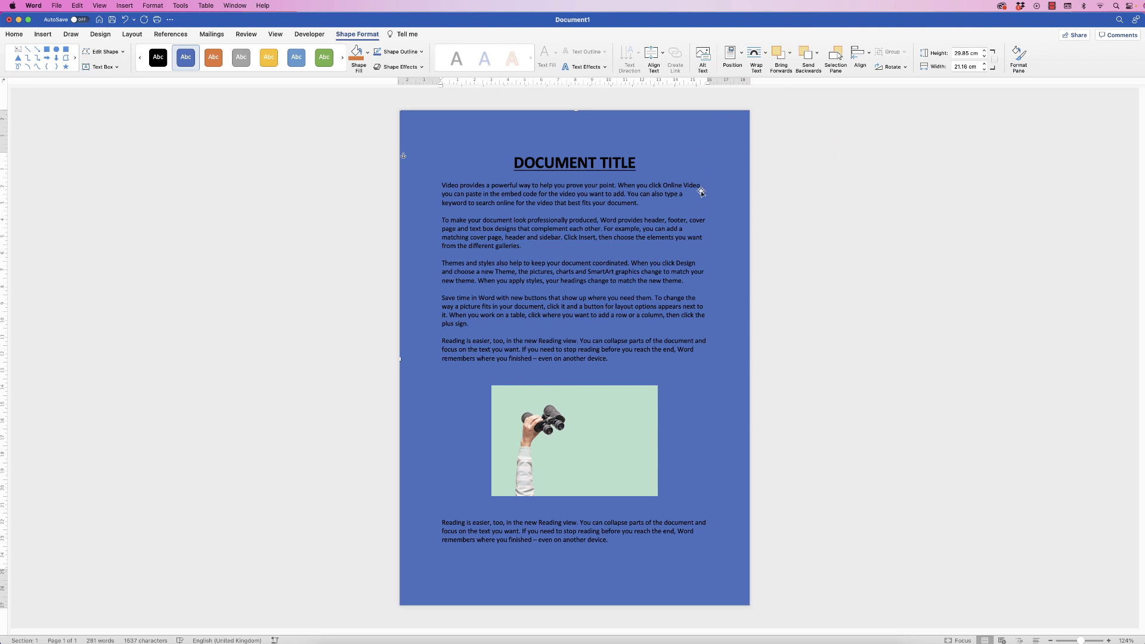
Step: Open the Format Shape pane for the blue rectangle, briefly expanding its Line settings
{"action": "mouse_move", "coordinate": [606, 120]}
{"action": "left_mouse_down"}
{"action": "mouse_move", "coordinate": [683, 125]}
{"action": "mouse_move", "coordinate": [723, 284]}
{"action": "mouse_move", "coordinate": [526, 312]}
{"action": "mouse_move", "coordinate": [485, 157]}
{"action": "mouse_move", "coordinate": [590, 111]}
{"action": "mouse_move", "coordinate": [613, 112]}
{"action": "mouse_move", "coordinate": [604, 113]}
{"action": "left_mouse_up"}
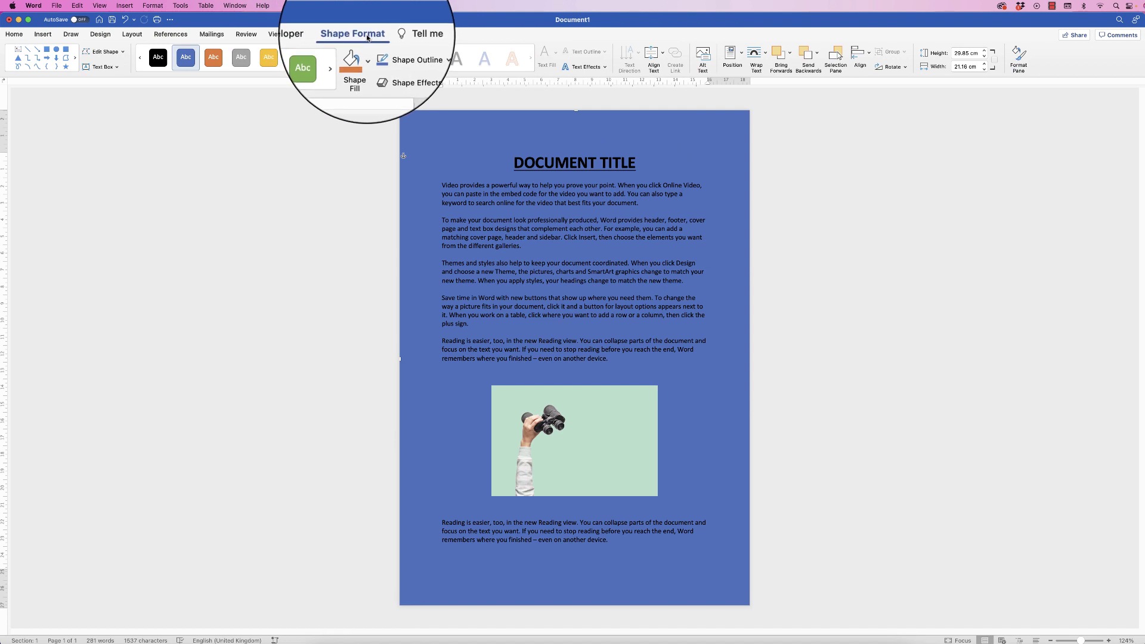
{"action": "left_click", "coordinate": [1019, 67]}
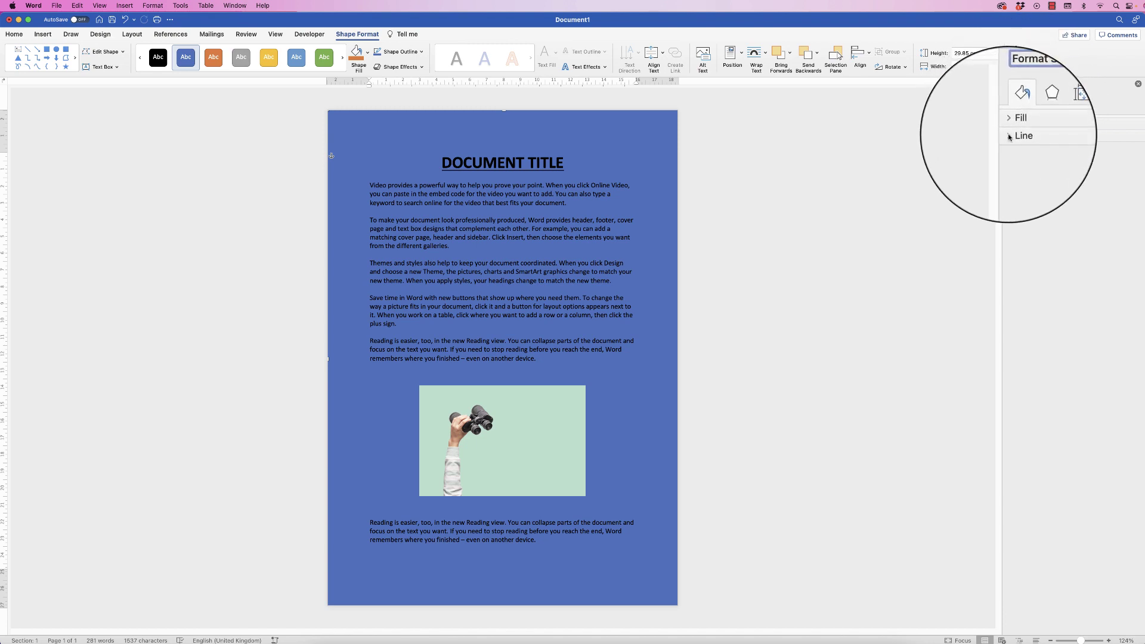
{"action": "left_click", "coordinate": [1009, 137]}
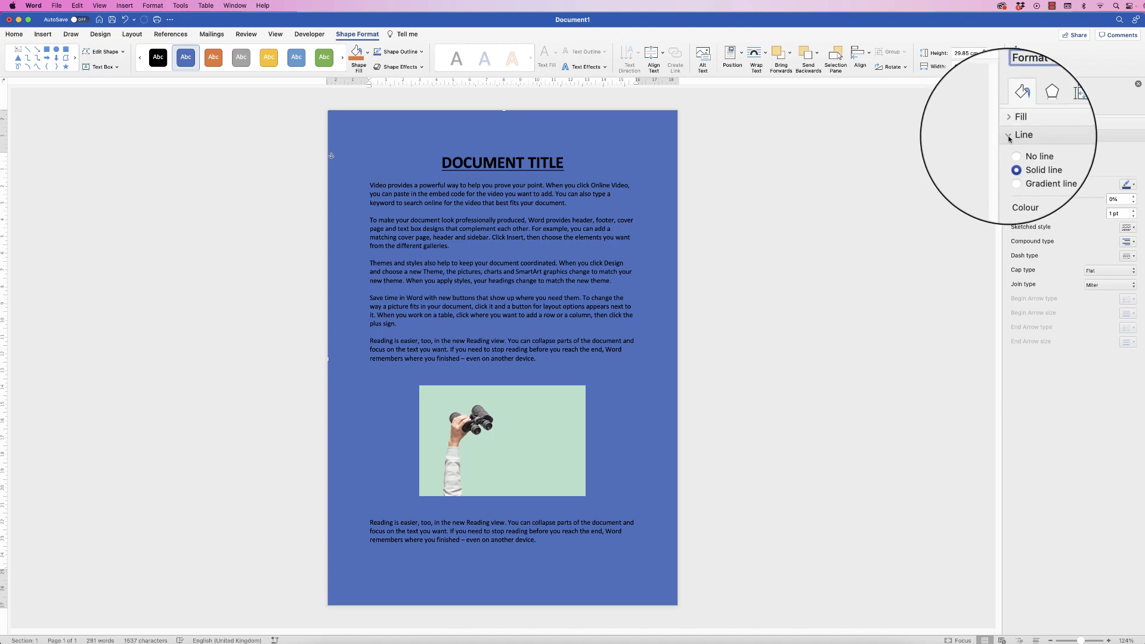
{"action": "left_click", "coordinate": [1010, 136]}
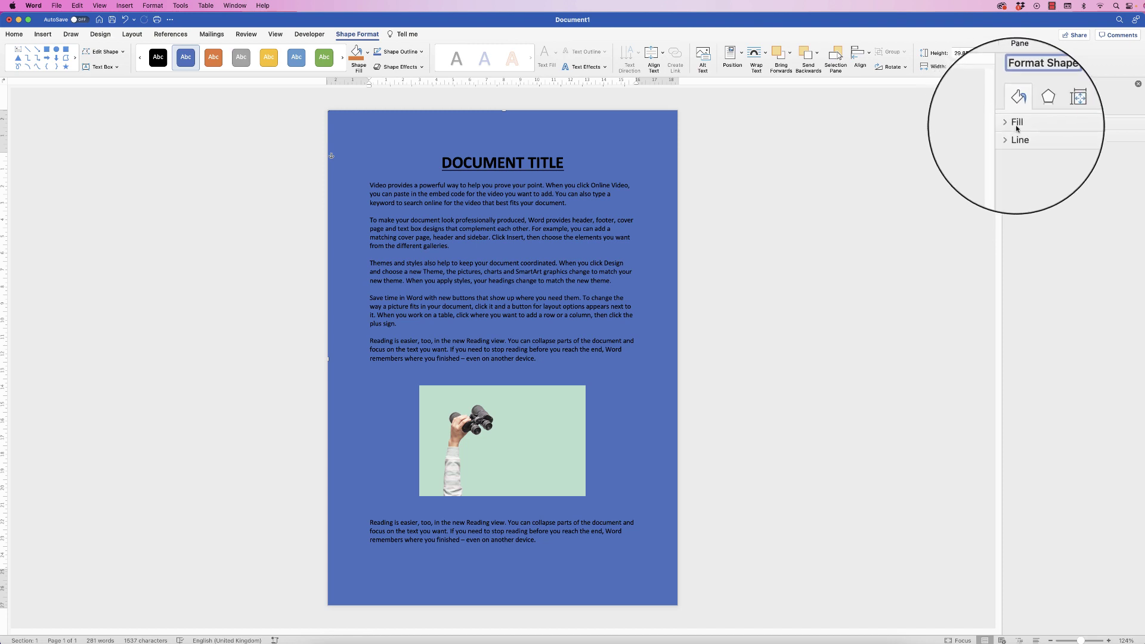
Step: Give the rectangle a gradient fill and remove the middle gradient stop for a paler fade
{"action": "left_click", "coordinate": [1010, 124]}
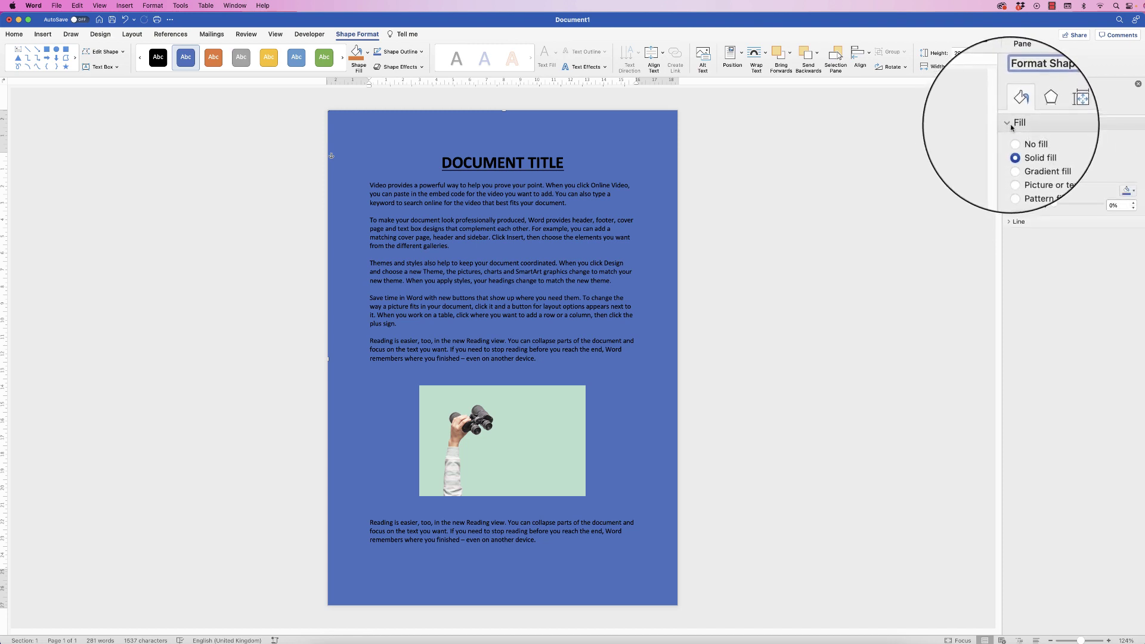
{"action": "left_click", "coordinate": [1135, 192]}
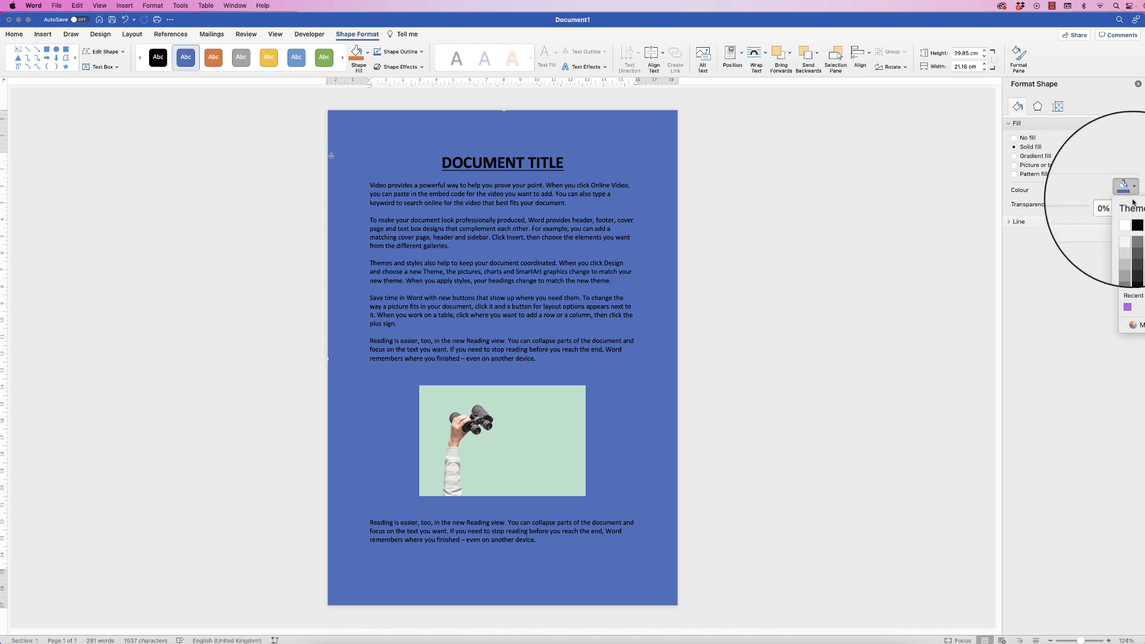
{"action": "left_click", "coordinate": [1135, 192]}
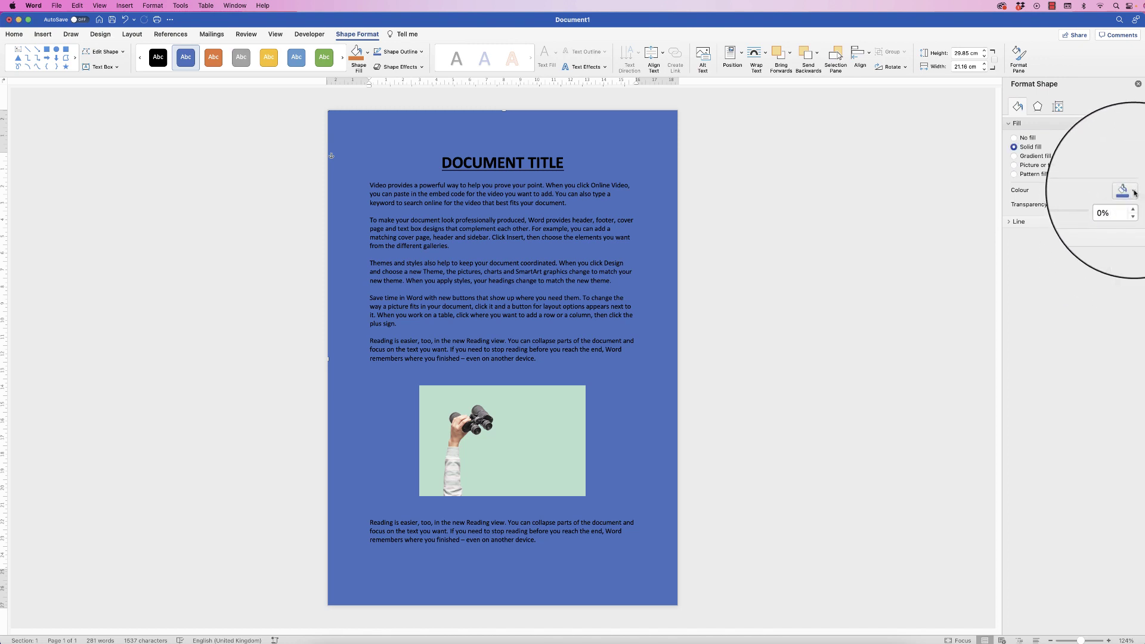
{"action": "left_click", "coordinate": [1015, 156]}
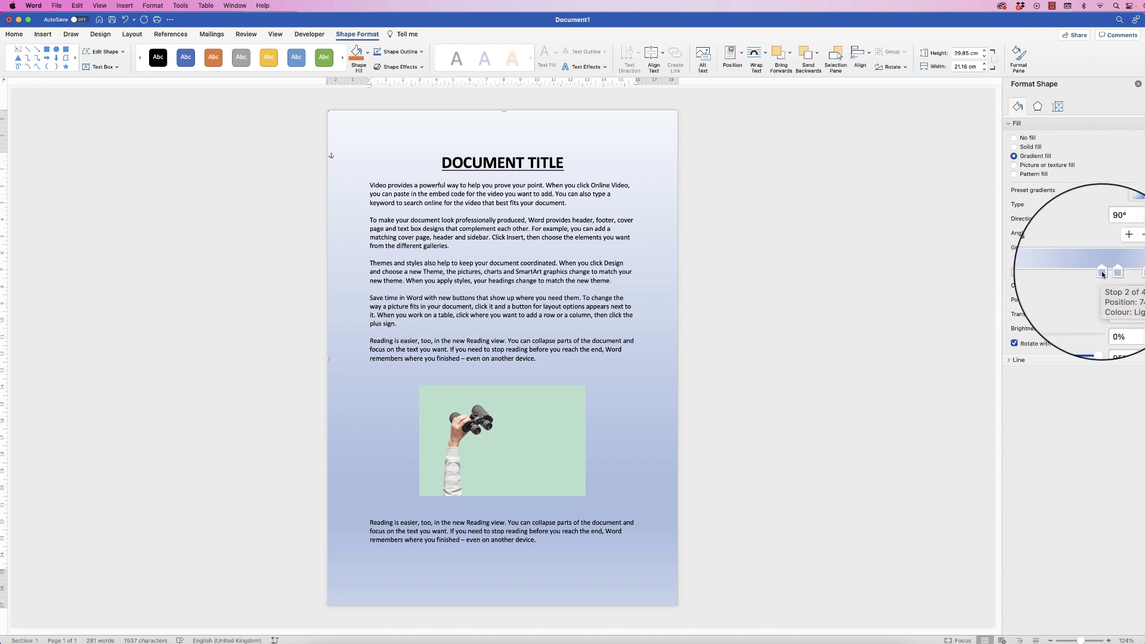
{"action": "left_click_drag", "start_coordinate": [1101, 274], "coordinate": [1110, 276]}
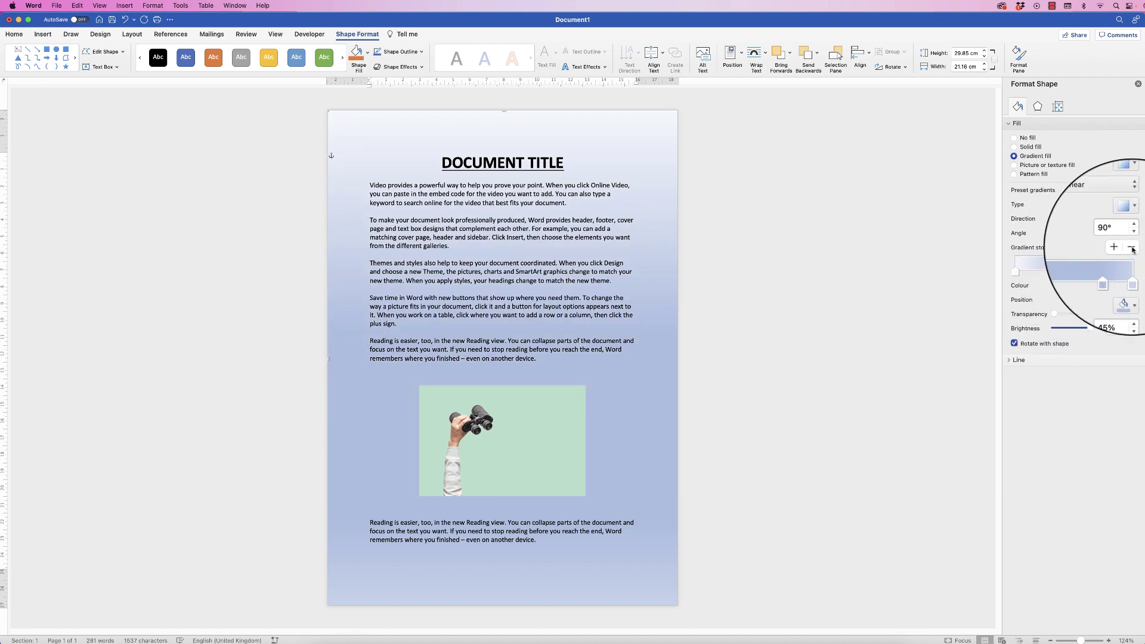
{"action": "left_click", "coordinate": [1132, 248]}
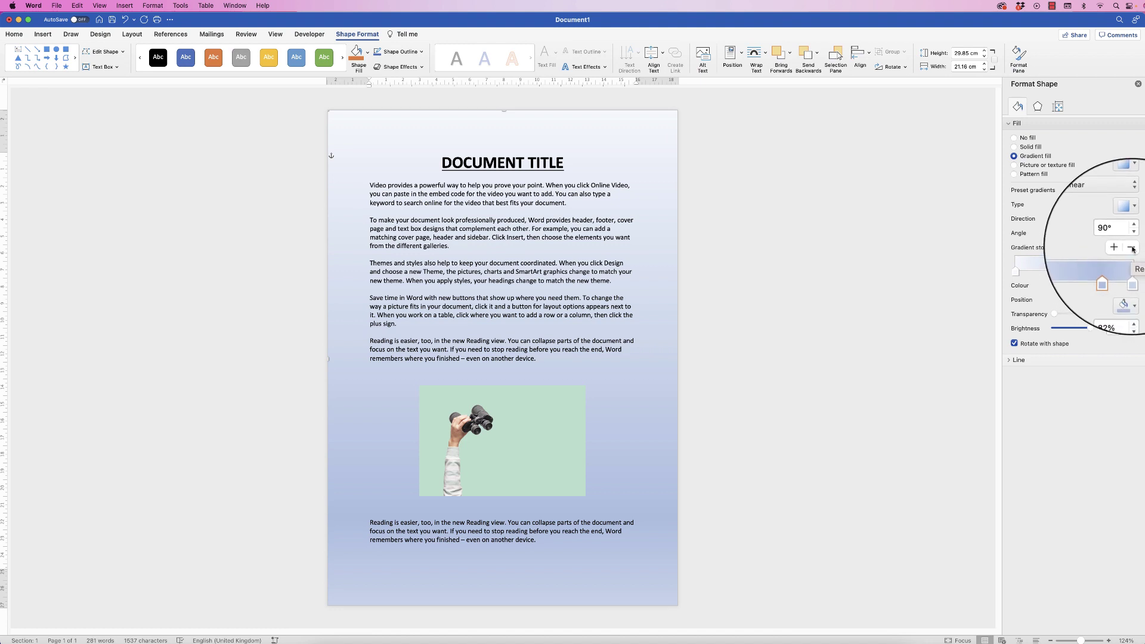
Step: Remove the extra middle gradient stops so only the end stops remain
{"action": "left_click", "coordinate": [1133, 250]}
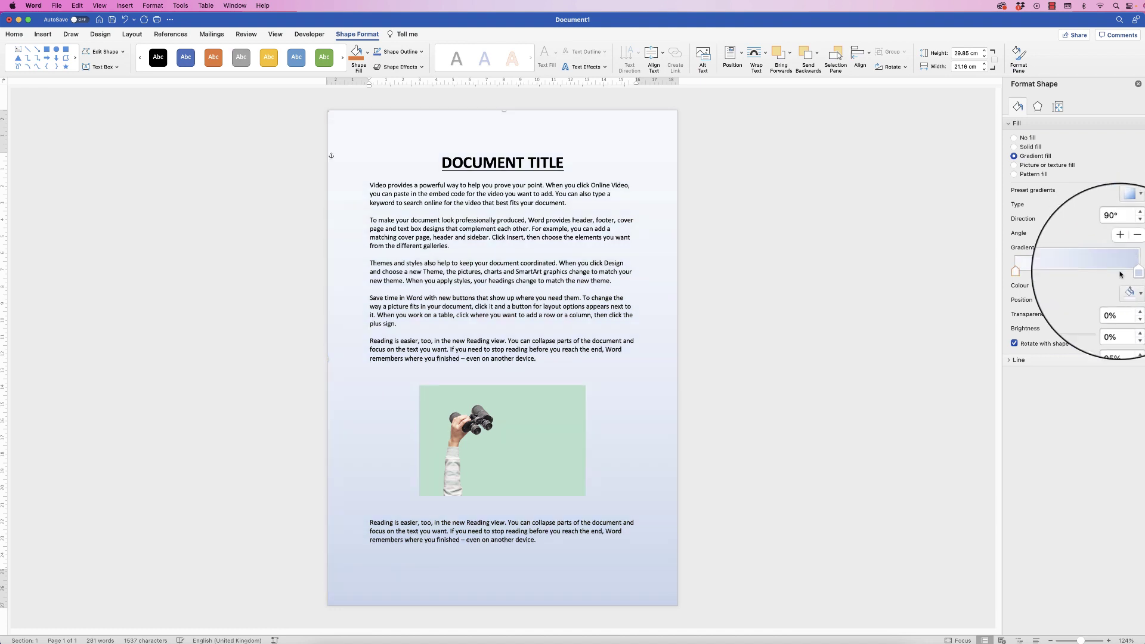
{"action": "left_click", "coordinate": [1120, 249]}
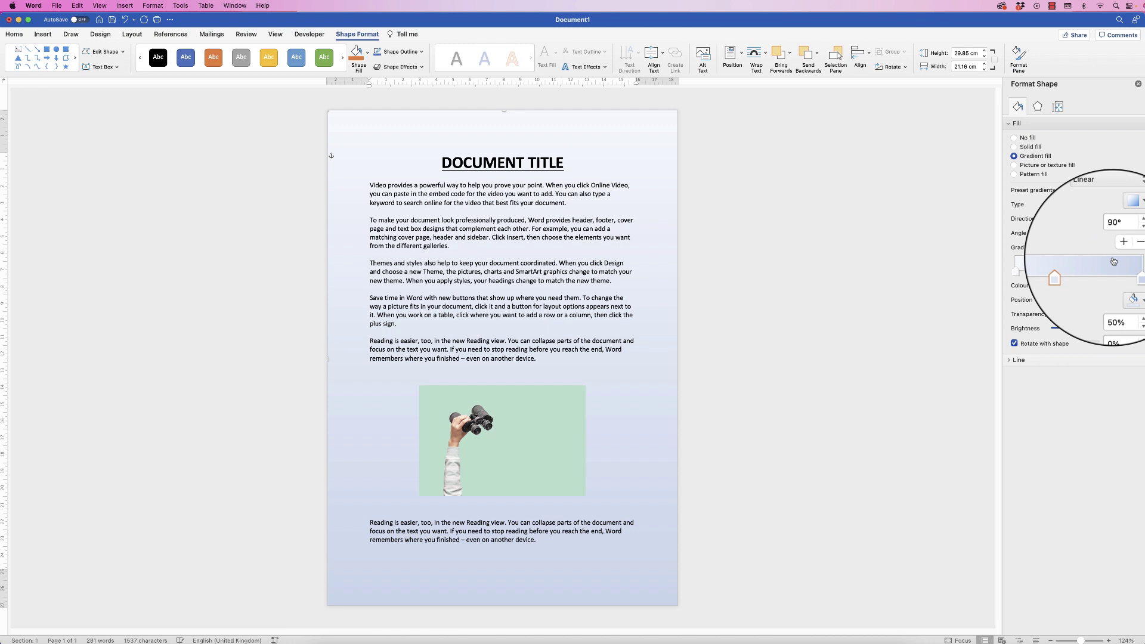
{"action": "left_click", "coordinate": [1133, 250]}
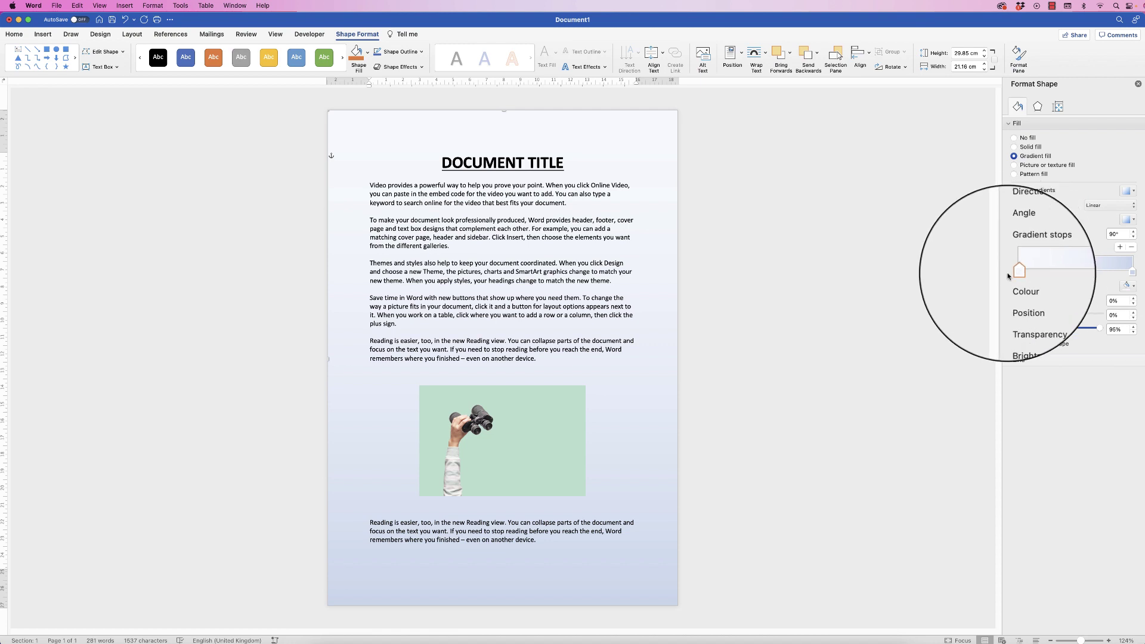
Step: Colour the first gradient stop red and the last stop yellow, nudging the yellow stop
{"action": "left_click", "coordinate": [1135, 290]}
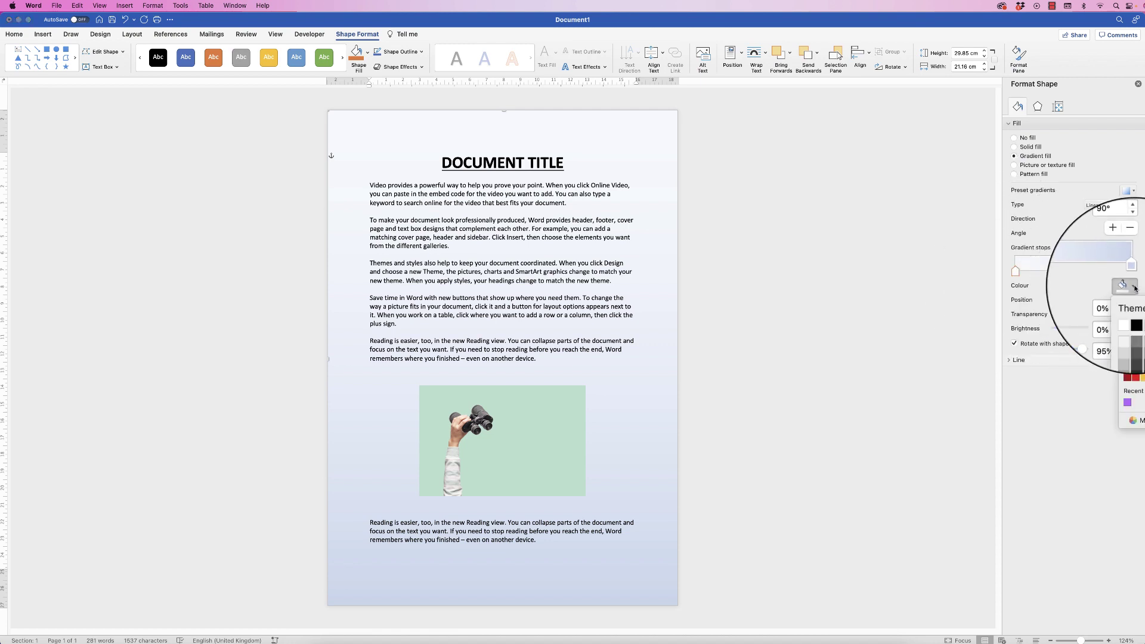
{"action": "left_click", "coordinate": [1122, 367]}
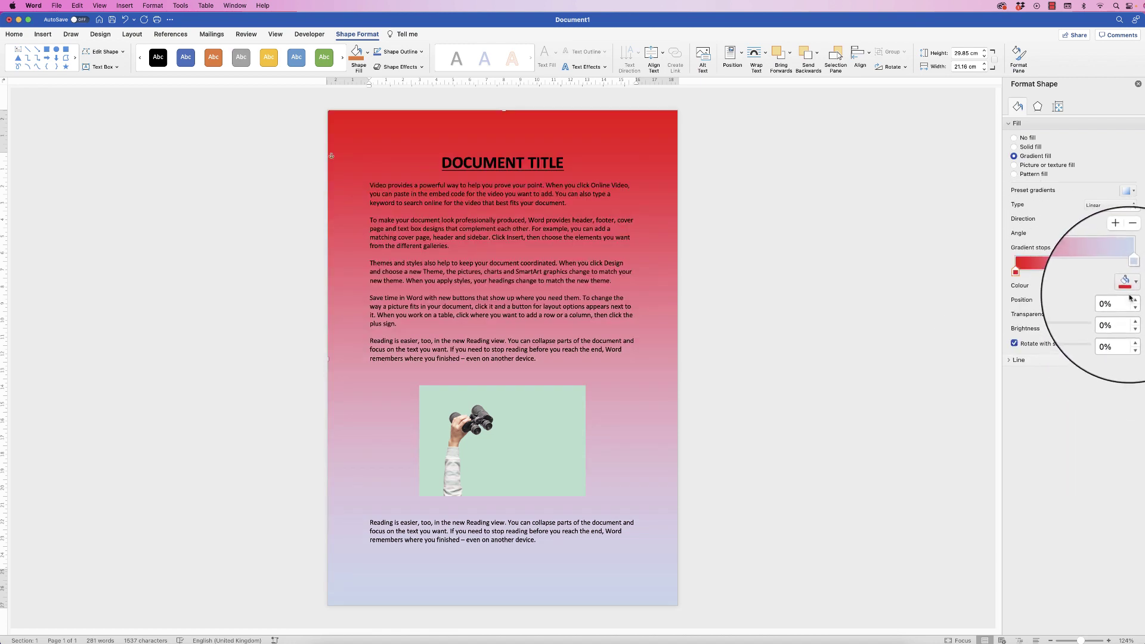
{"action": "left_click", "coordinate": [1133, 273]}
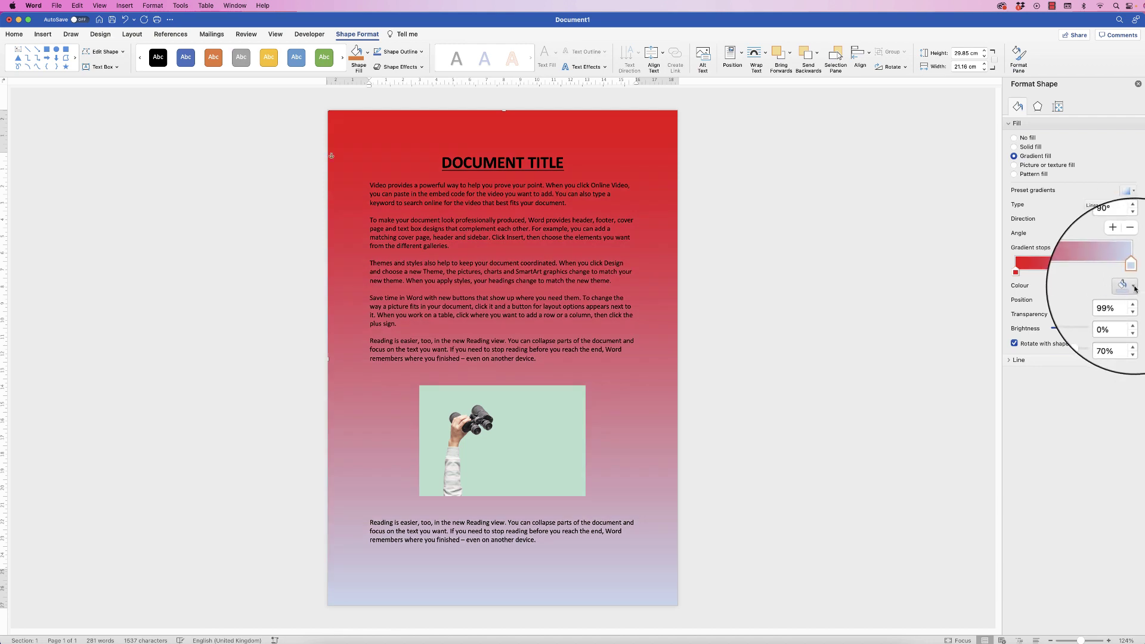
{"action": "left_click", "coordinate": [1135, 289]}
{"action": "left_click", "coordinate": [1137, 369]}
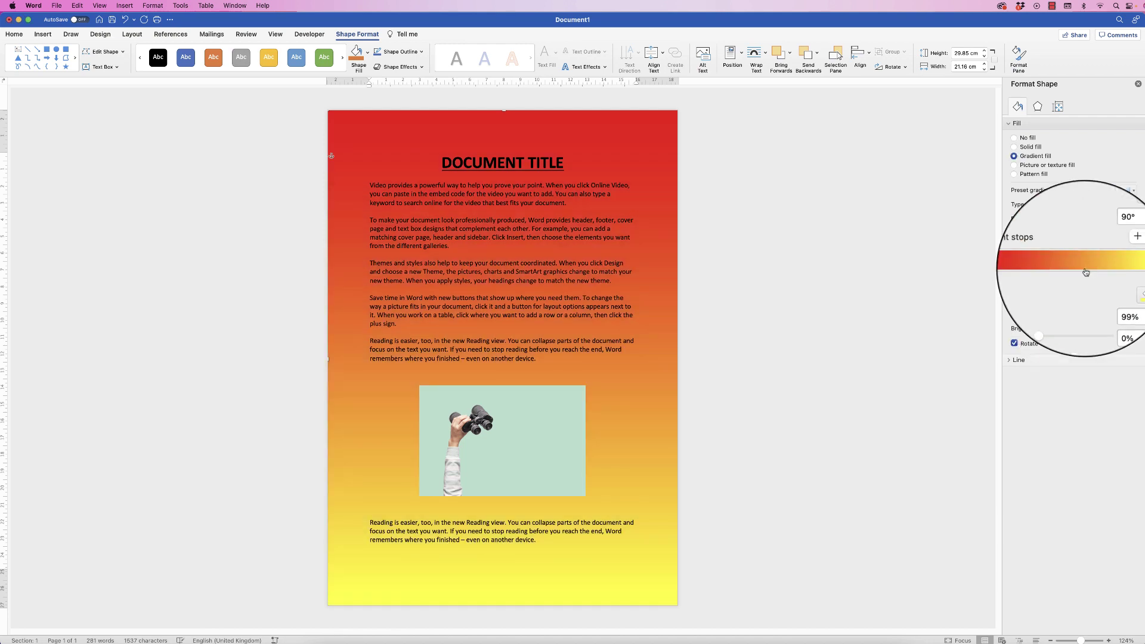
{"action": "mouse_move", "coordinate": [1134, 274]}
{"action": "left_mouse_down"}
{"action": "mouse_move", "coordinate": [1060, 278]}
{"action": "mouse_move", "coordinate": [1137, 275]}
{"action": "left_mouse_up"}
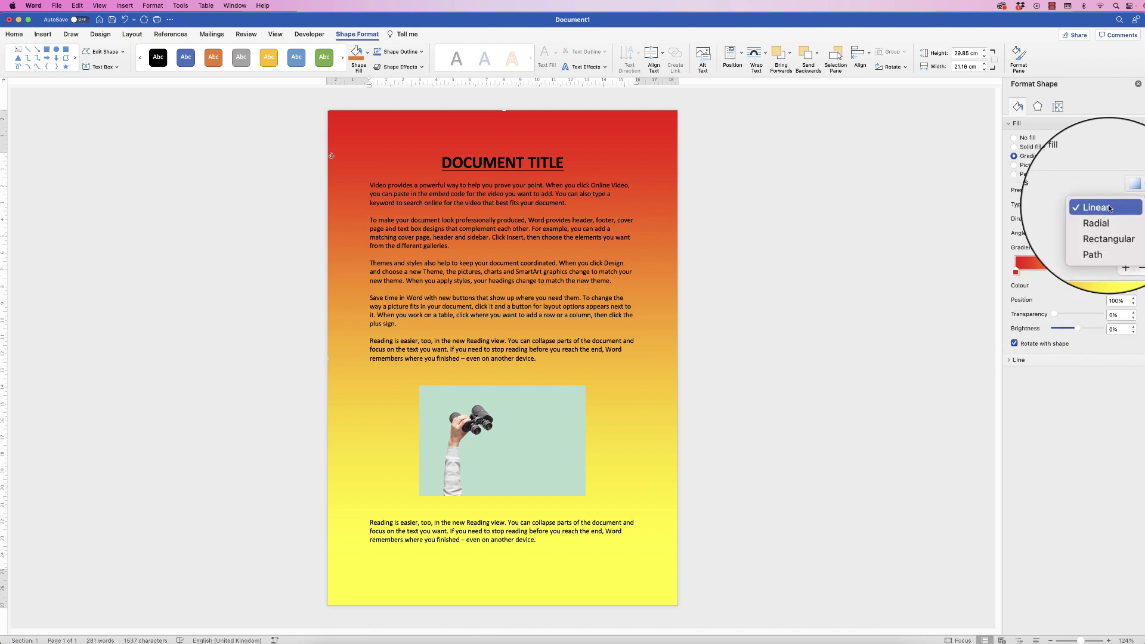
Step: Set the gradient type to Rectangular with red in the bottom-right corner, undoing a trial preset
{"action": "left_click", "coordinate": [1101, 218]}
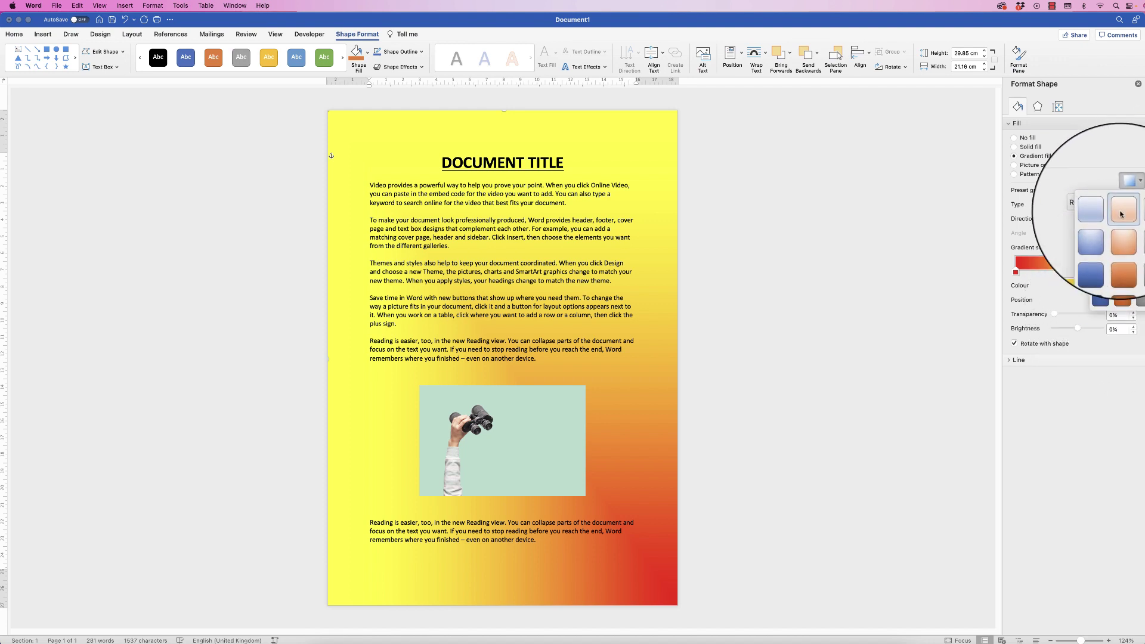
{"action": "left_click", "coordinate": [1122, 213]}
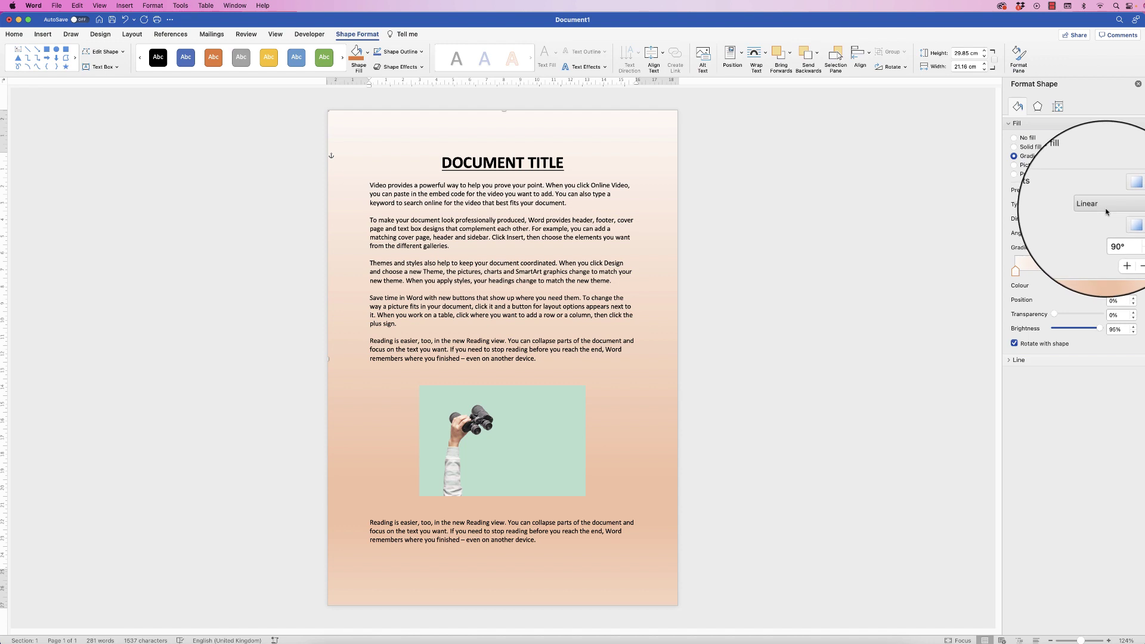
{"action": "key", "text": "super+z"}
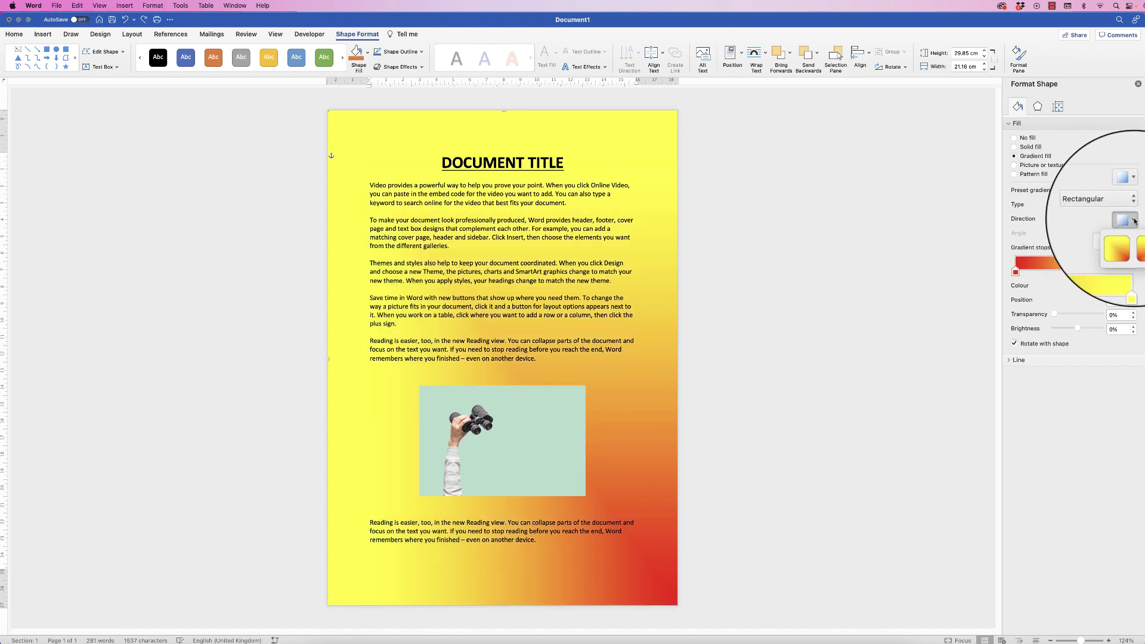
{"action": "left_click", "coordinate": [1133, 238]}
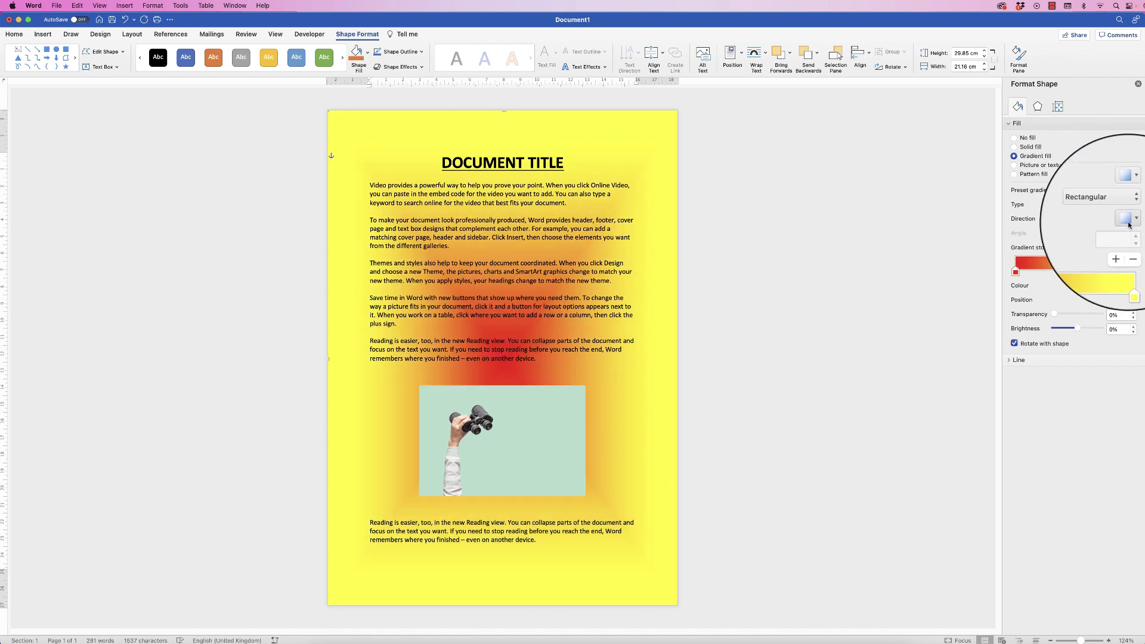
{"action": "left_click", "coordinate": [1123, 242]}
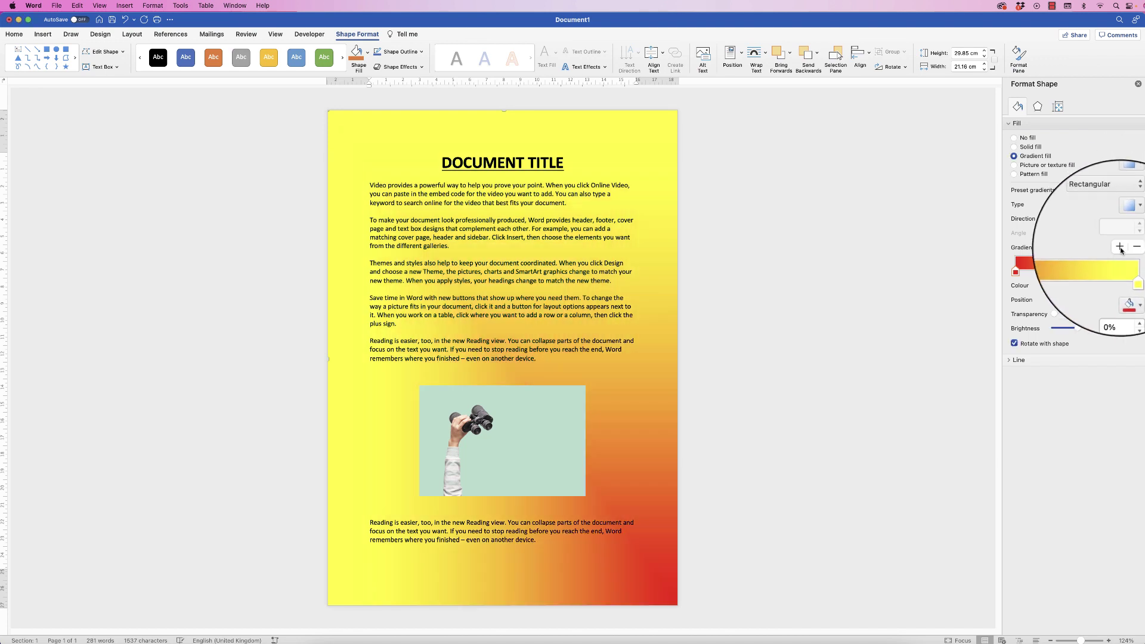
Step: Add slight transparency to the yellow stop and 7% transparency to the red stop
{"action": "mouse_move", "coordinate": [1134, 272]}
{"action": "left_mouse_down"}
{"action": "mouse_move", "coordinate": [1075, 267]}
{"action": "mouse_move", "coordinate": [1137, 281]}
{"action": "mouse_move", "coordinate": [1099, 269]}
{"action": "mouse_move", "coordinate": [1128, 280]}
{"action": "left_mouse_up"}
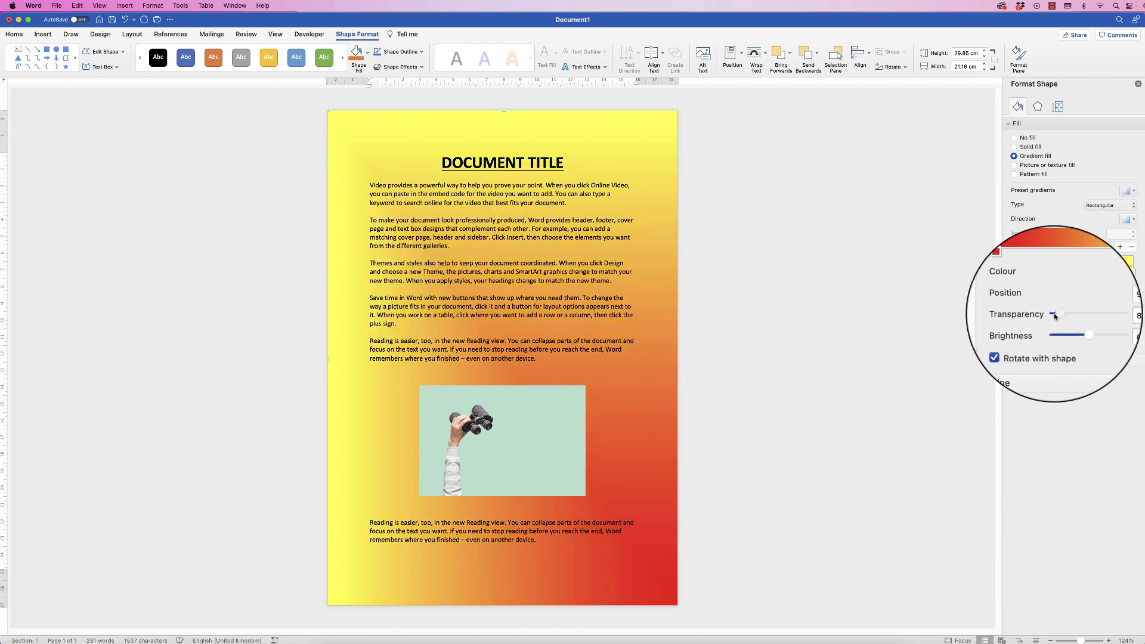
{"action": "mouse_move", "coordinate": [1053, 315]}
{"action": "left_mouse_down"}
{"action": "mouse_move", "coordinate": [1090, 313]}
{"action": "mouse_move", "coordinate": [1051, 311]}
{"action": "mouse_move", "coordinate": [1066, 316]}
{"action": "left_mouse_up"}
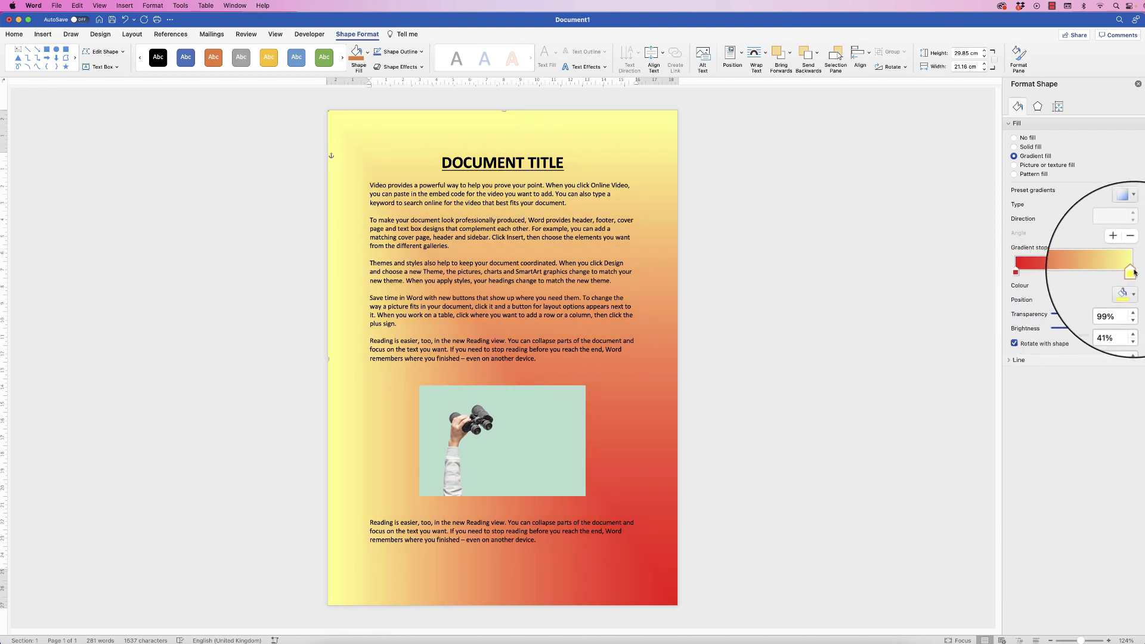
{"action": "left_click", "coordinate": [1016, 270]}
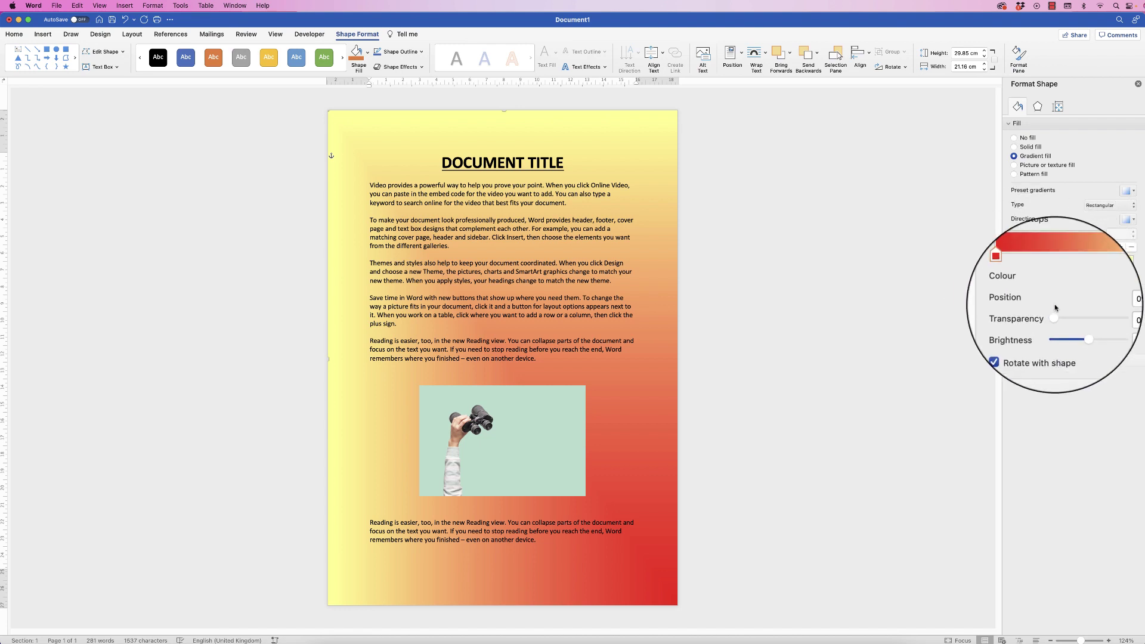
{"action": "mouse_move", "coordinate": [1054, 316]}
{"action": "left_mouse_down"}
{"action": "mouse_move", "coordinate": [1092, 314]}
{"action": "mouse_move", "coordinate": [1057, 317]}
{"action": "left_mouse_up"}
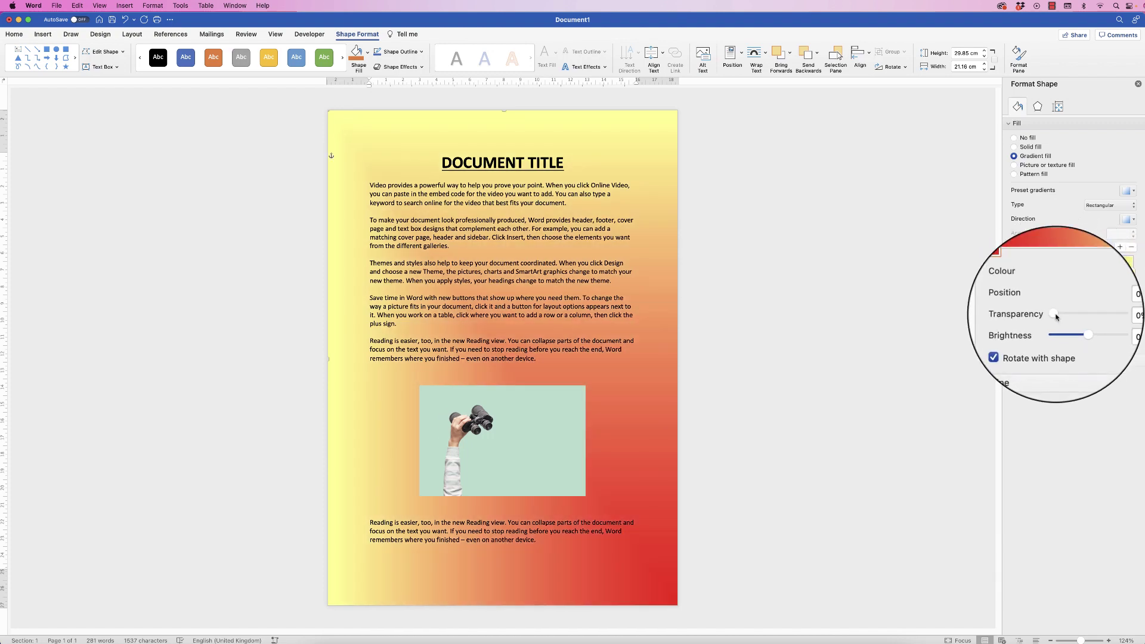
Step: Fill the page rectangle with a dense vertical stripe pattern in red
{"action": "left_click", "coordinate": [1016, 176]}
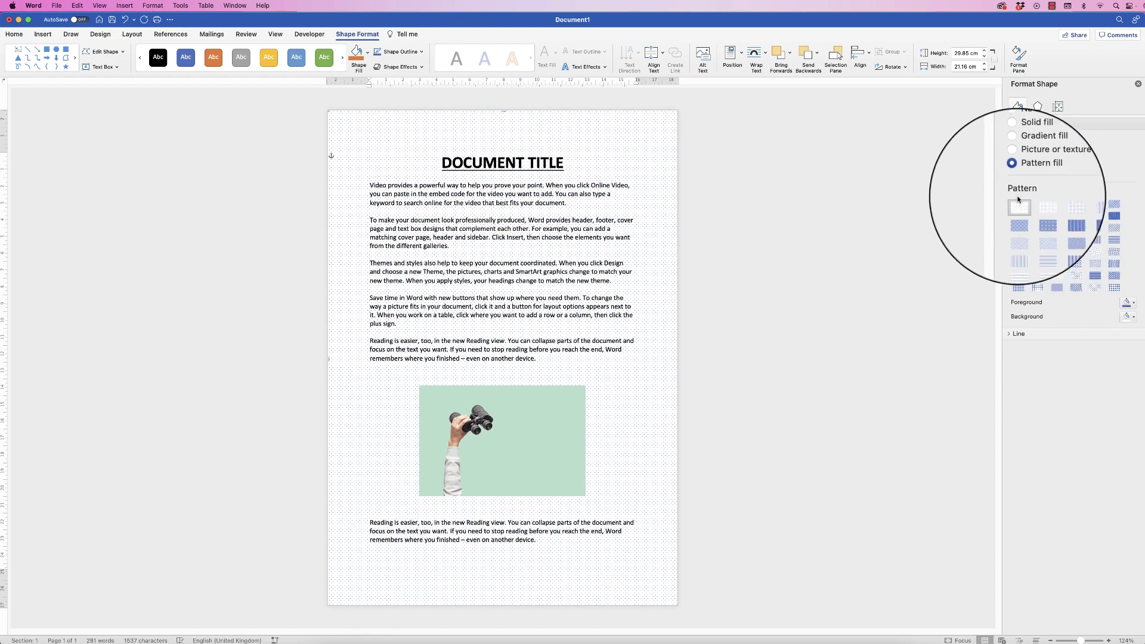
{"action": "left_click", "coordinate": [1079, 229]}
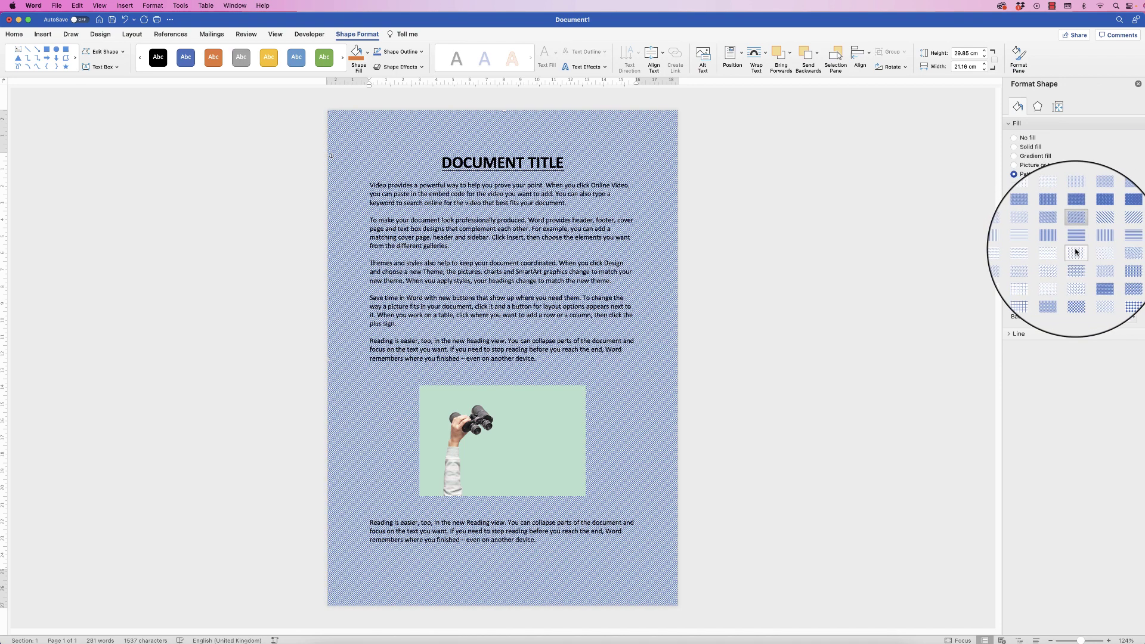
{"action": "left_click", "coordinate": [1077, 253]}
{"action": "left_click", "coordinate": [1095, 240]}
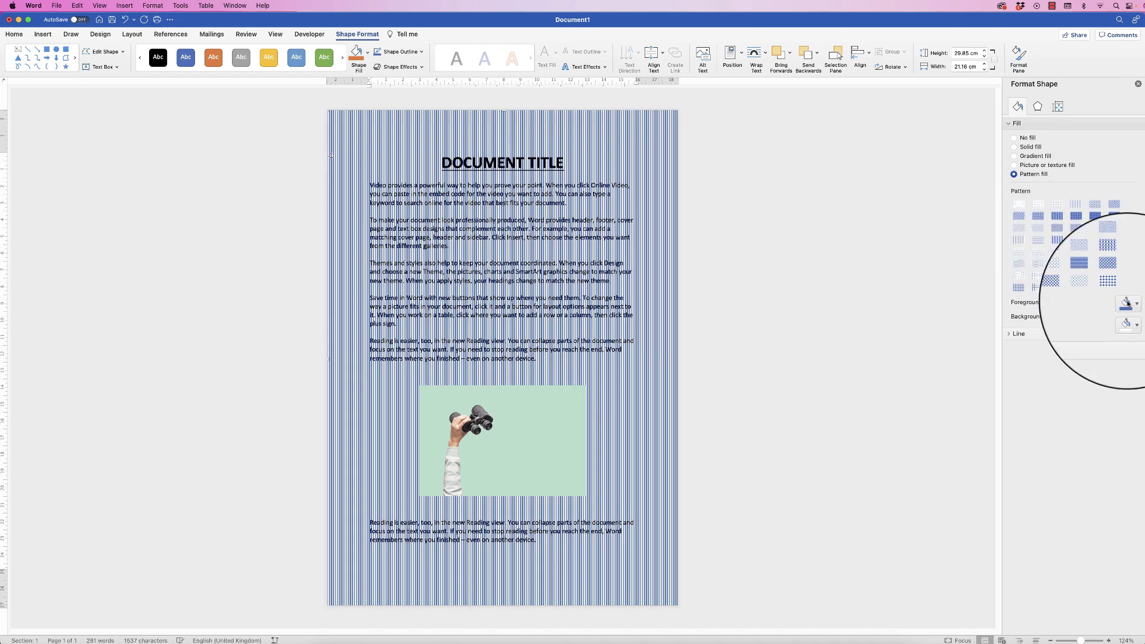
{"action": "left_click", "coordinate": [1128, 302]}
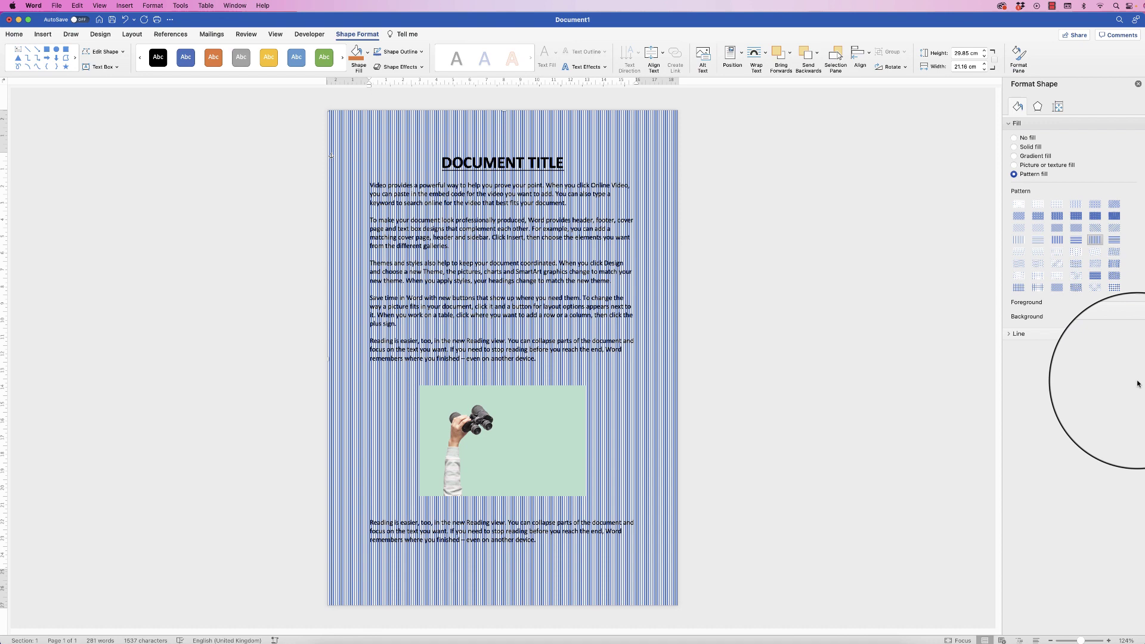
{"action": "left_click", "coordinate": [1135, 393]}
Step: Try crumpled-paper and granite textures on the rectangle, then set it to No fill
{"action": "left_click", "coordinate": [1071, 166]}
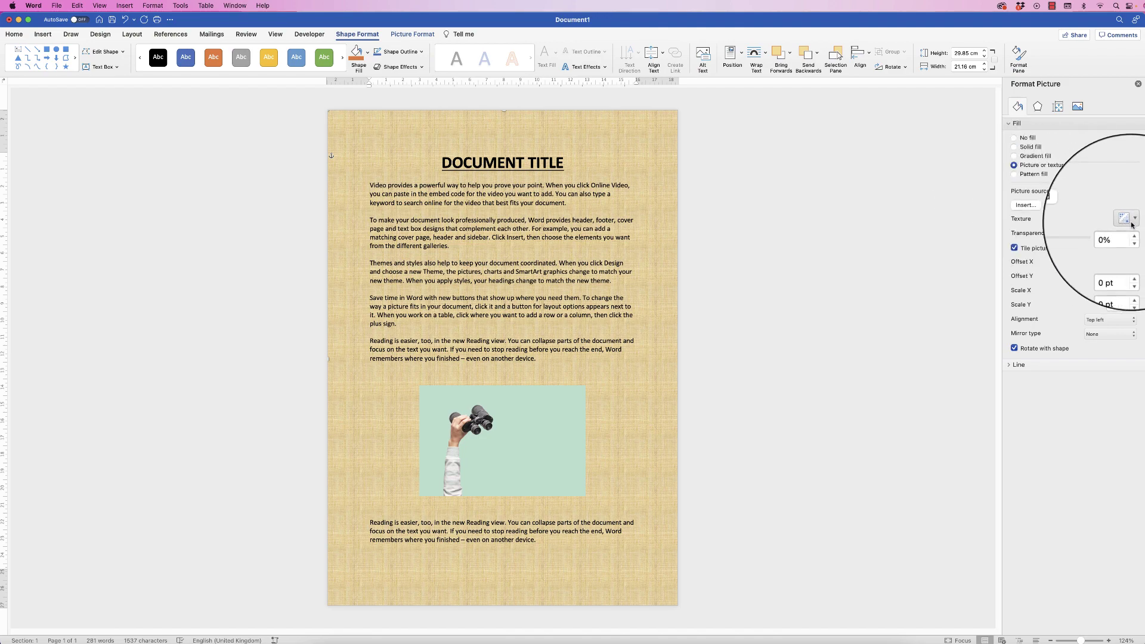
{"action": "left_click", "coordinate": [1127, 220]}
{"action": "left_click", "coordinate": [1124, 266]}
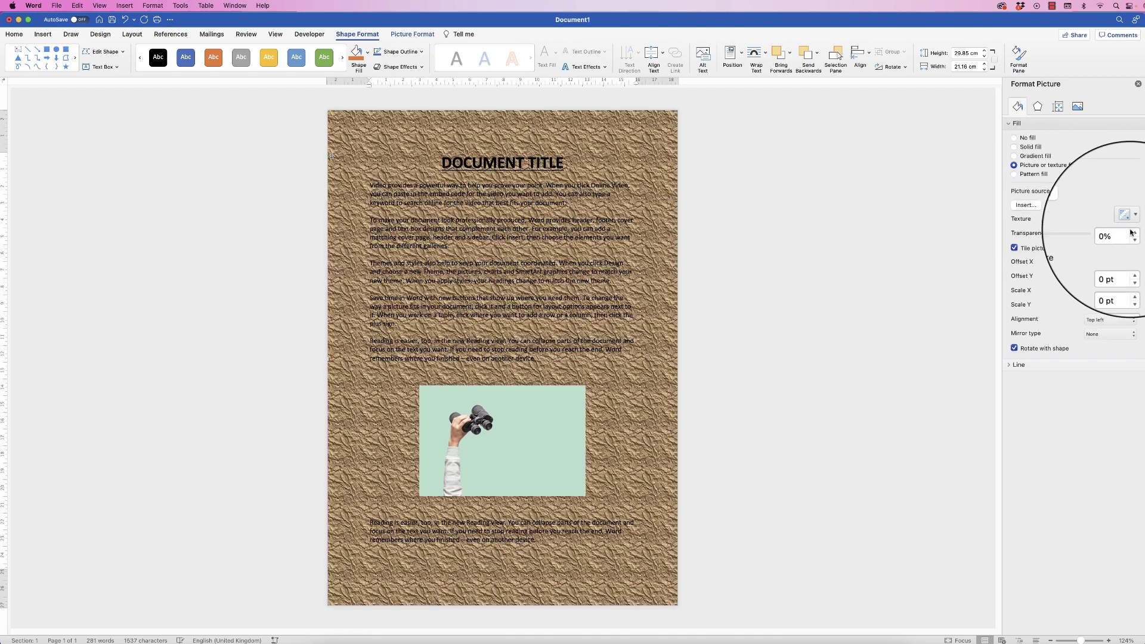
{"action": "left_click", "coordinate": [1127, 219]}
{"action": "left_click", "coordinate": [1141, 289]}
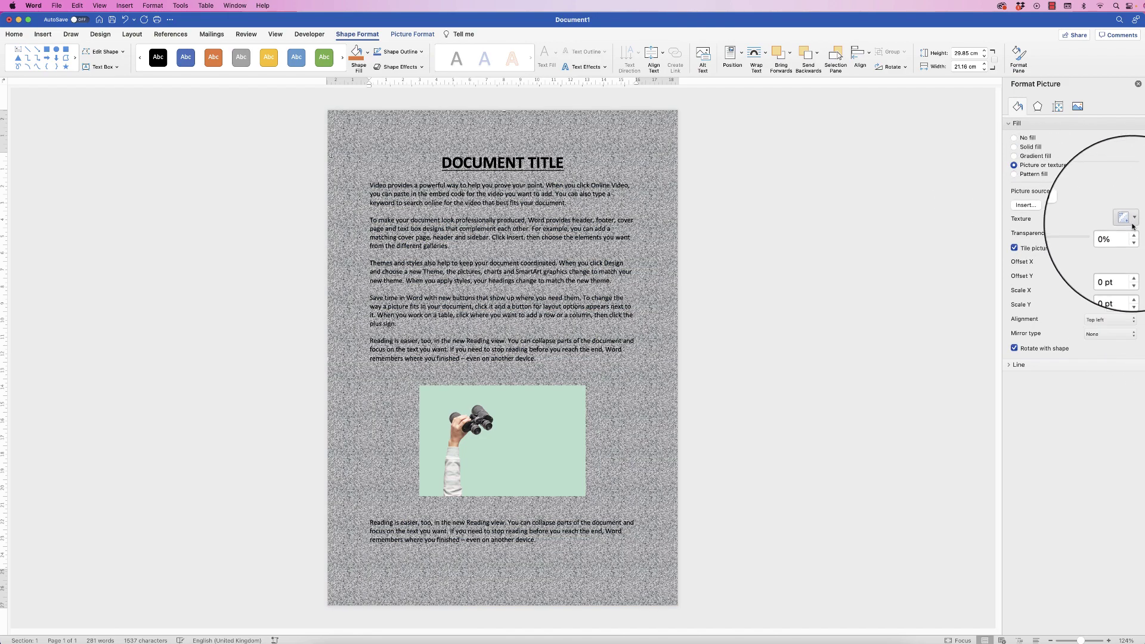
{"action": "left_click", "coordinate": [1023, 138]}
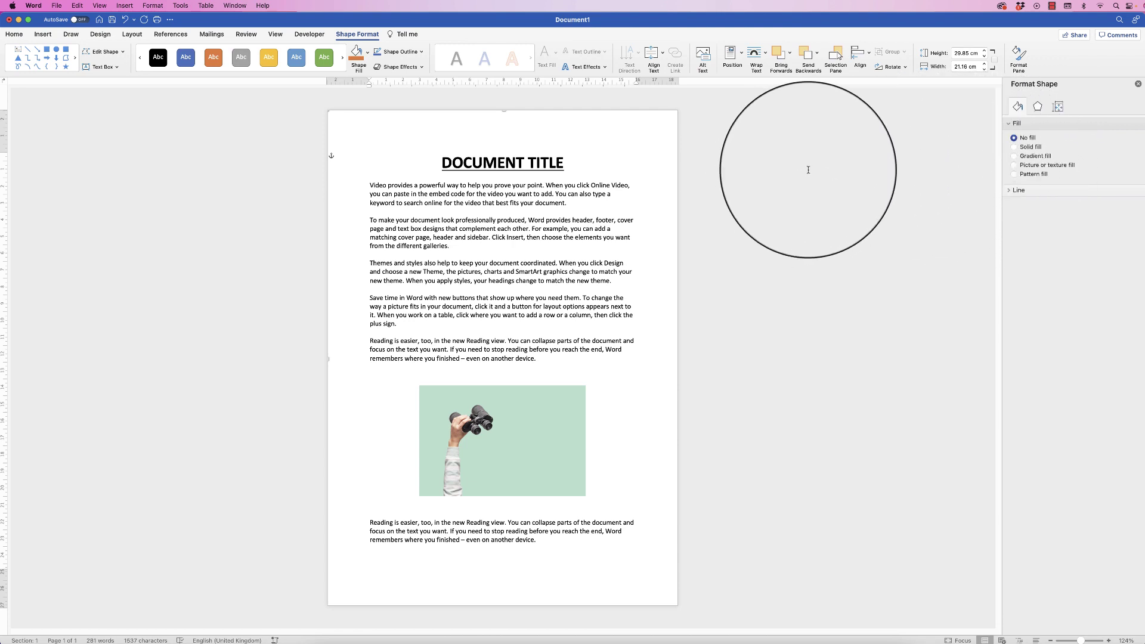
Step: Give the rectangle a solid red fill so it can be selected, then delete it
{"action": "left_click", "coordinate": [1035, 147]}
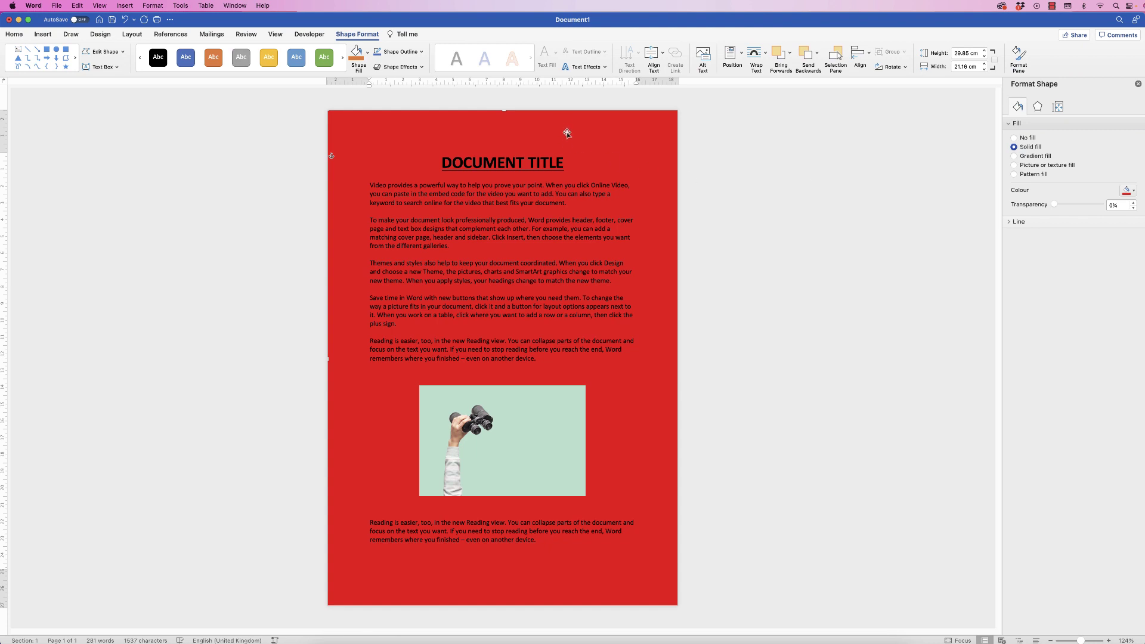
{"action": "left_click_drag", "start_coordinate": [567, 134], "coordinate": [593, 145]}
{"action": "key", "text": "Delete"}
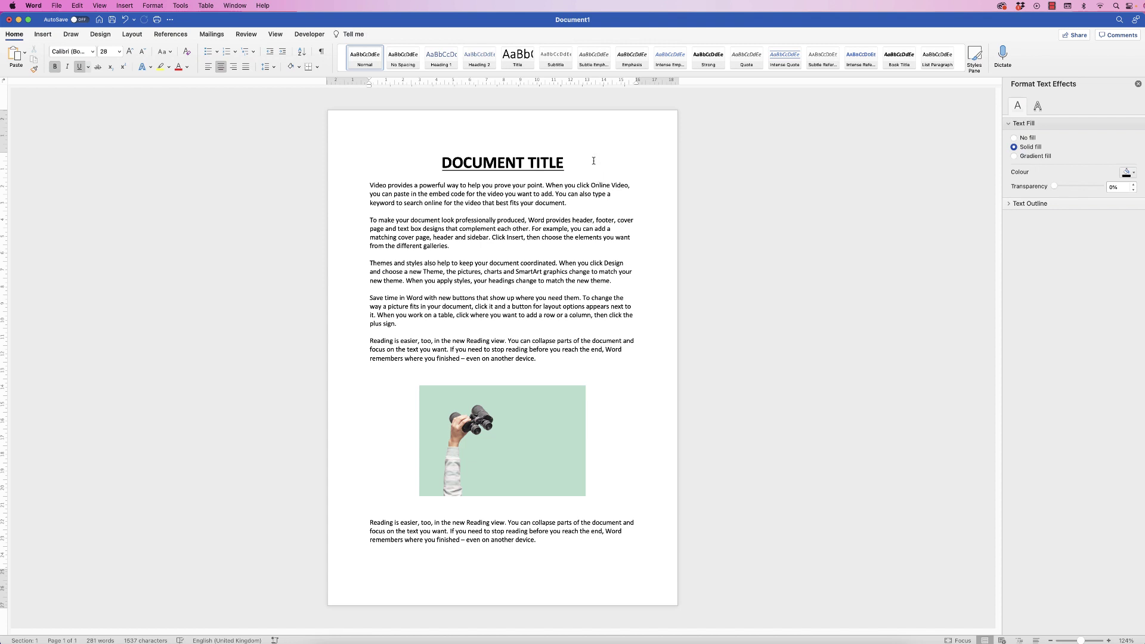
Step: Open the Picture from File browser to insert the cake-3669245.jpg image
{"action": "left_click", "coordinate": [46, 37]}
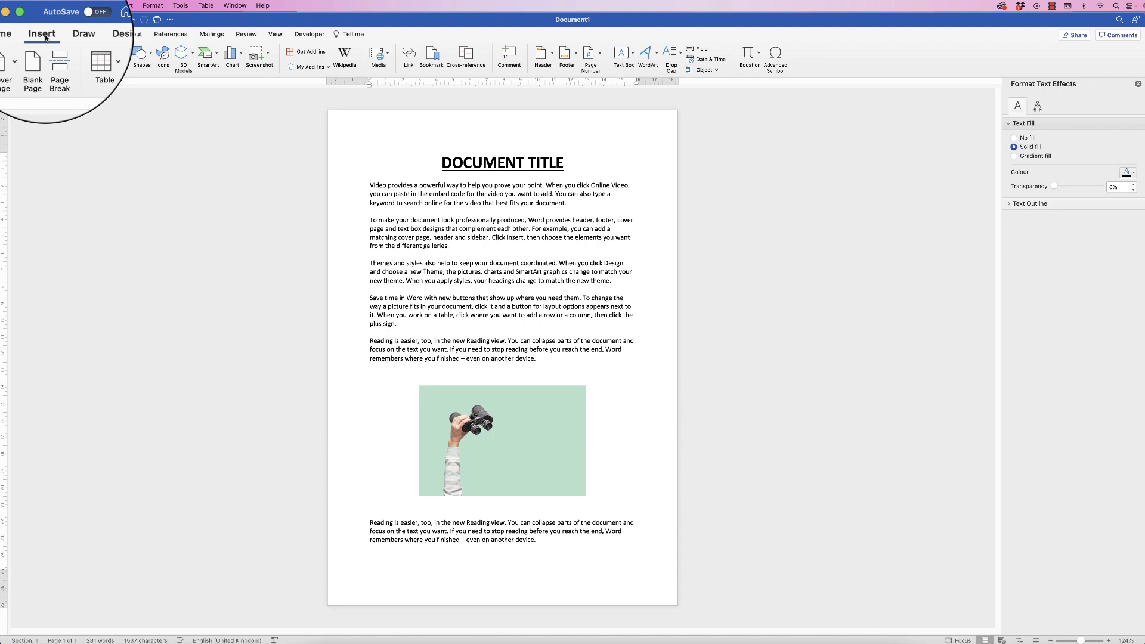
{"action": "left_click", "coordinate": [114, 55]}
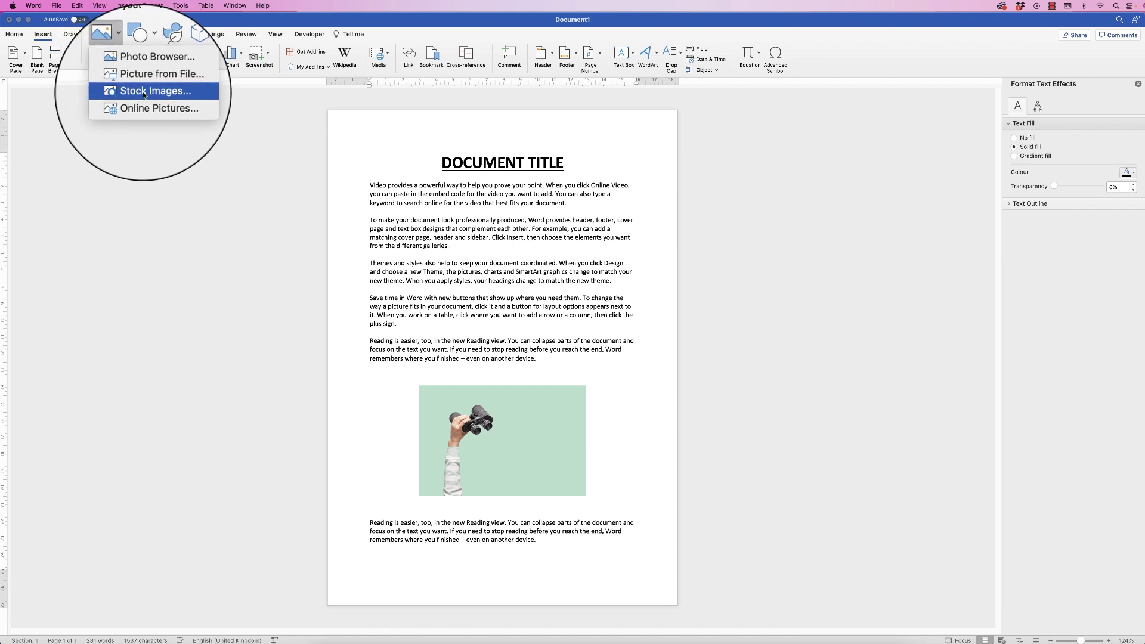
{"action": "left_click", "coordinate": [143, 84]}
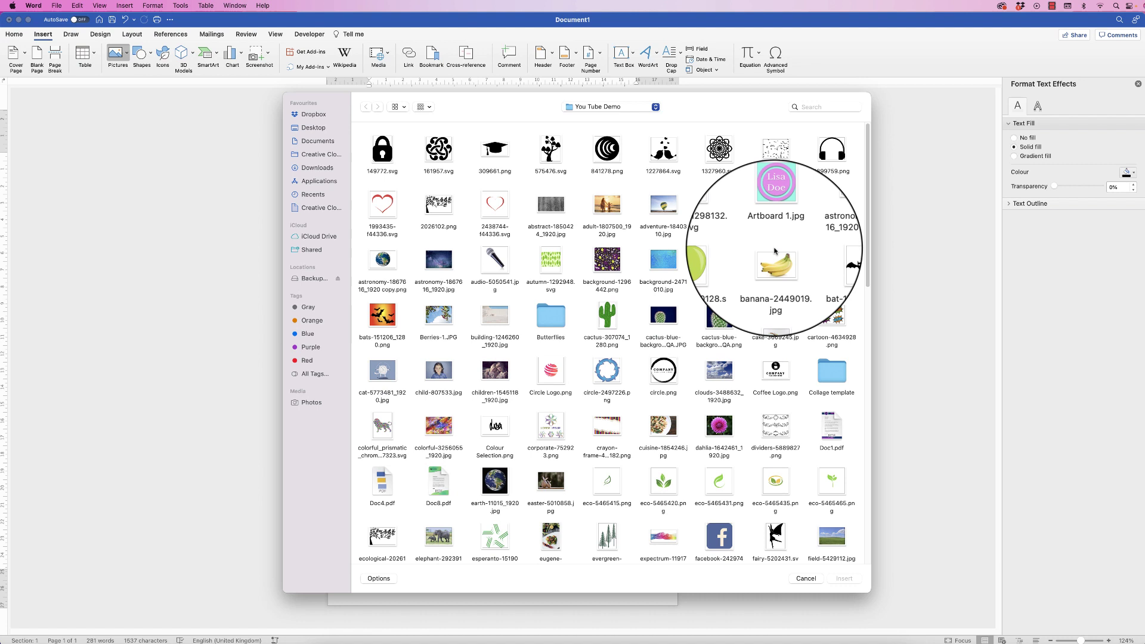
Step: Insert cake-3669245.jpg and set its text wrapping to Behind Text
{"action": "left_click", "coordinate": [776, 317]}
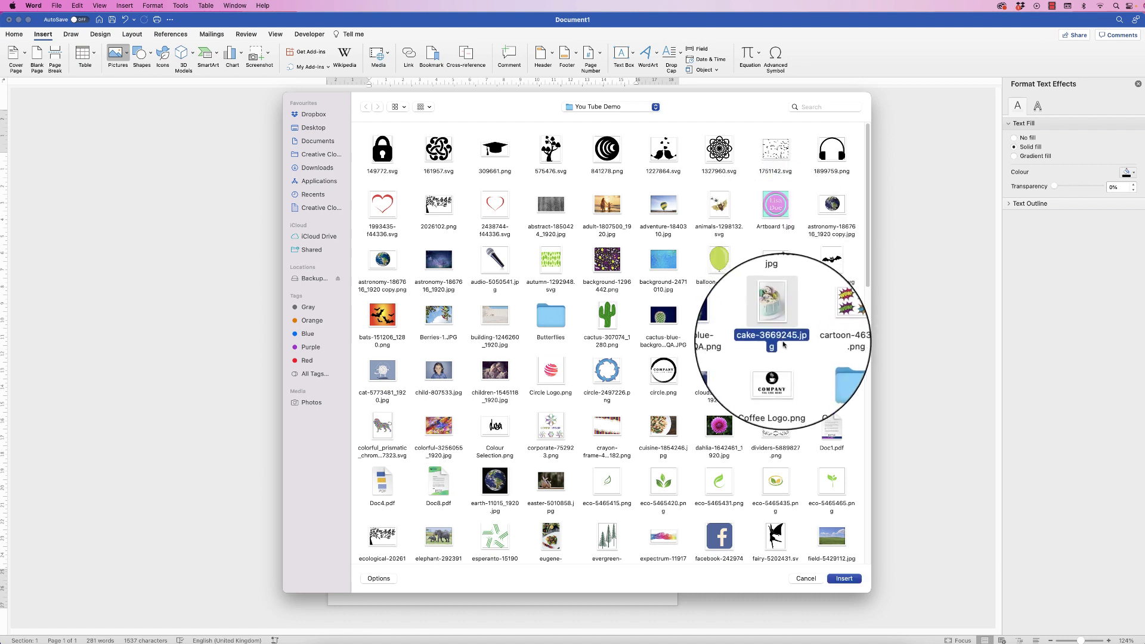
{"action": "left_click", "coordinate": [848, 578]}
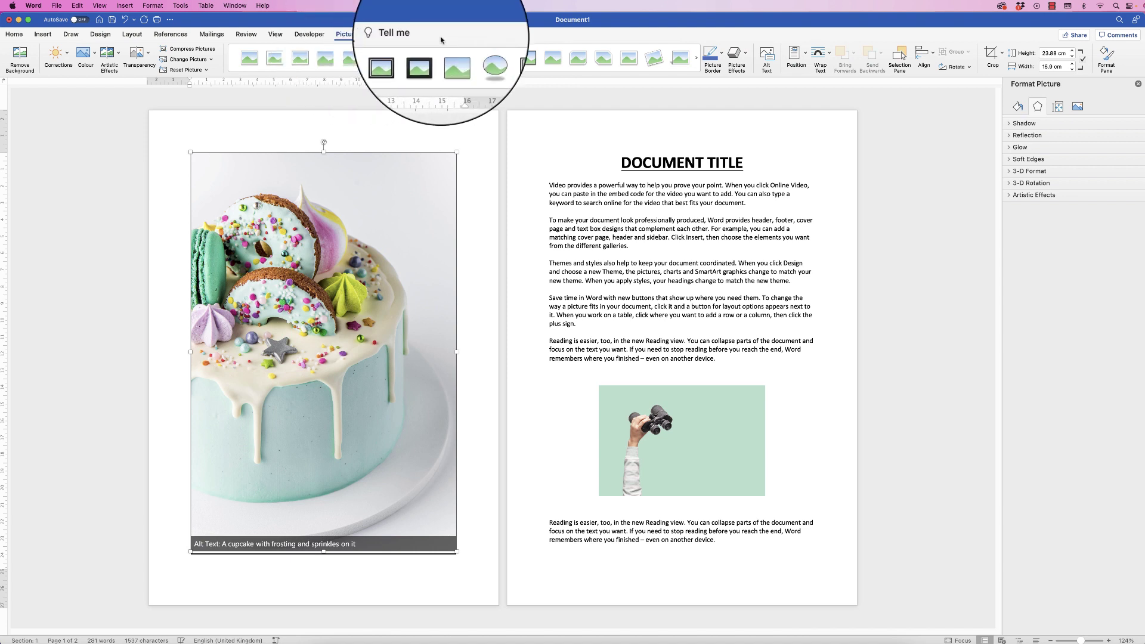
{"action": "left_click", "coordinate": [829, 54]}
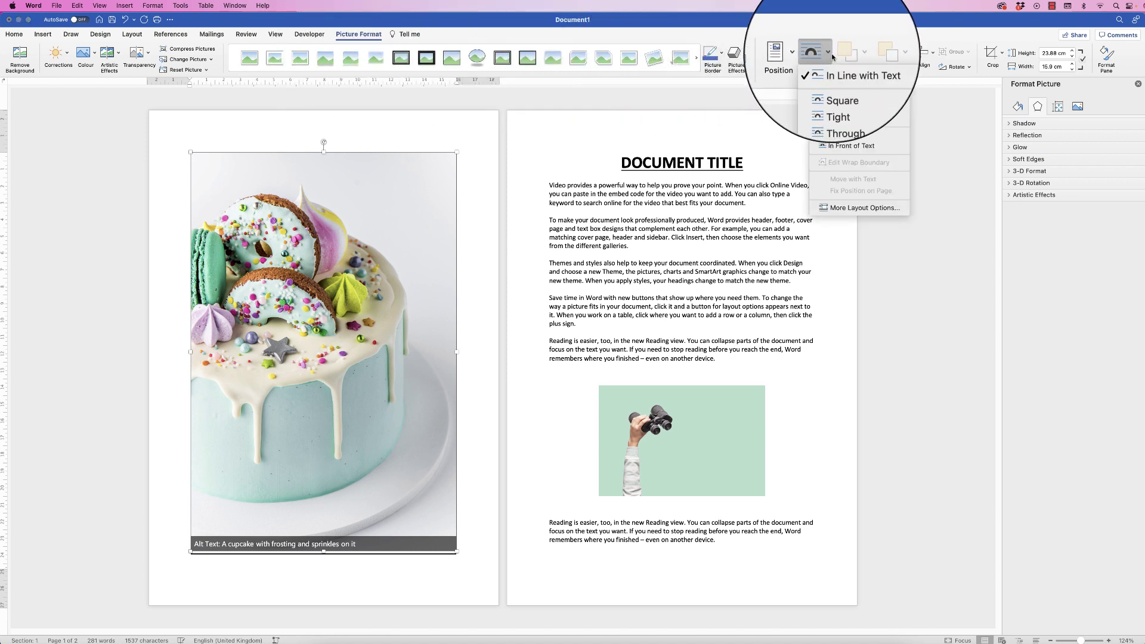
{"action": "left_click", "coordinate": [838, 145]}
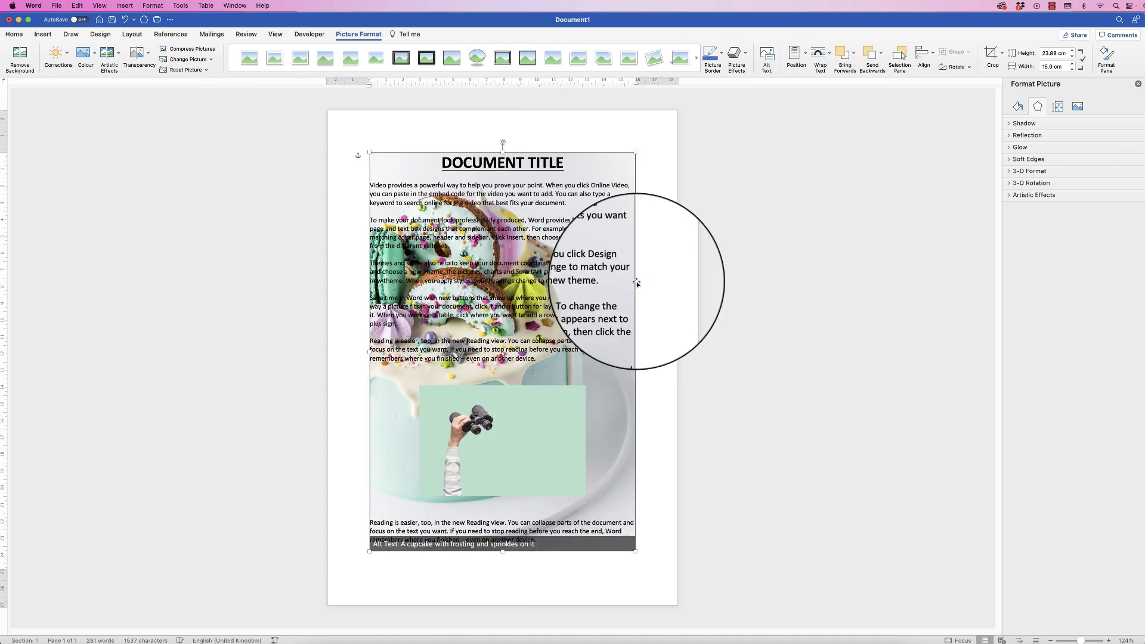
Step: Drag the cake picture's corners until it fills the whole page
{"action": "left_click_drag", "start_coordinate": [636, 151], "coordinate": [664, 112]}
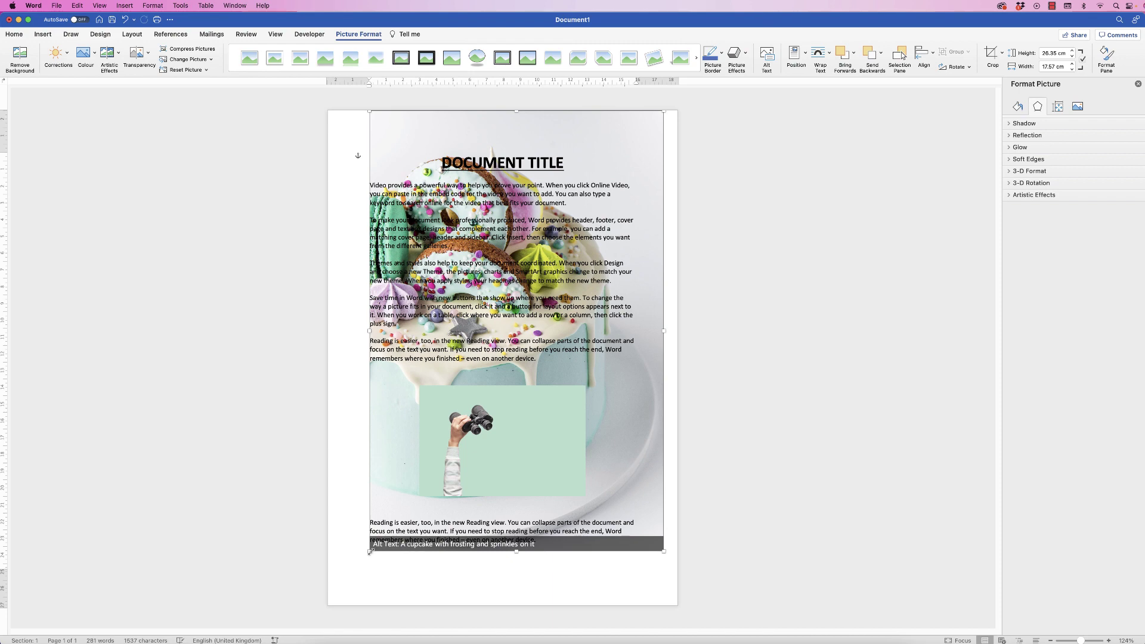
{"action": "left_click_drag", "start_coordinate": [370, 552], "coordinate": [329, 606]}
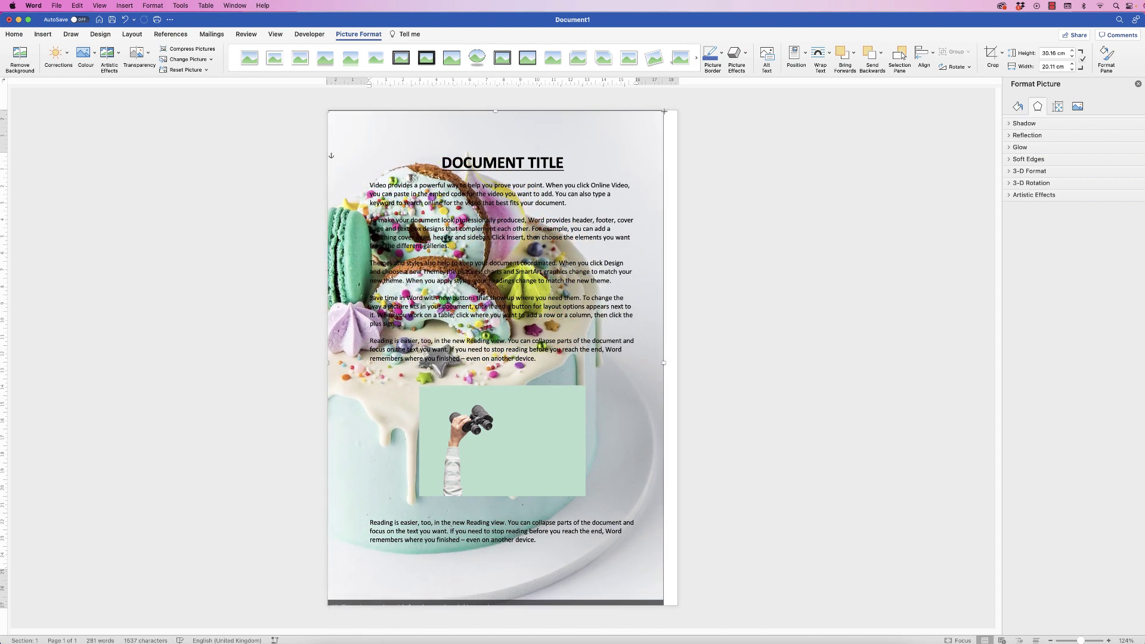
{"action": "left_click_drag", "start_coordinate": [664, 112], "coordinate": [681, 84]}
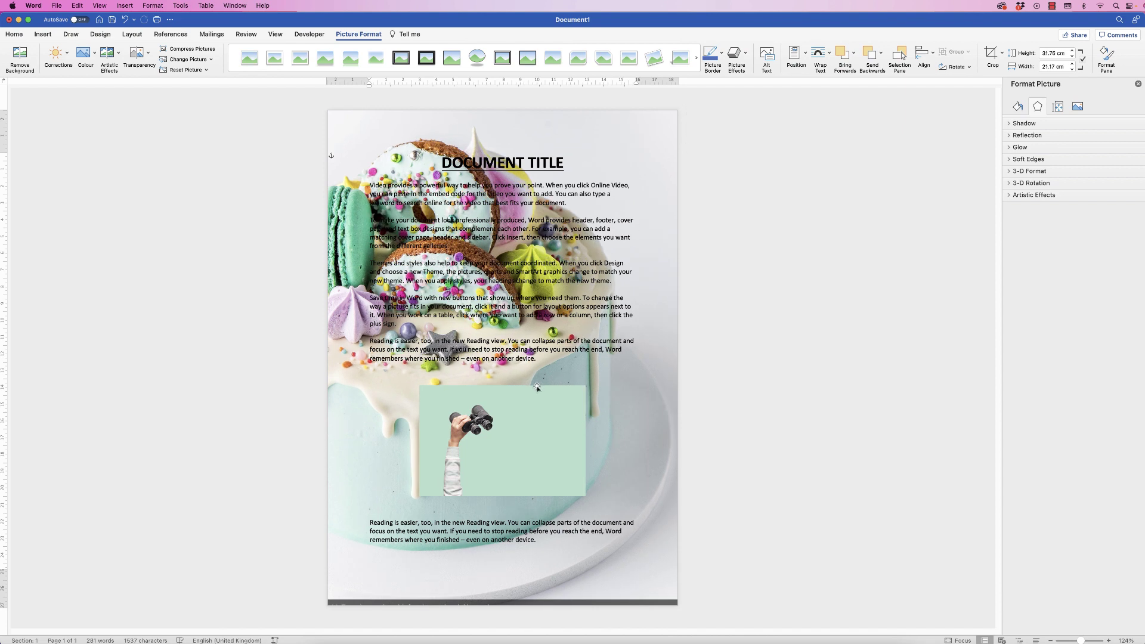
{"action": "left_click_drag", "start_coordinate": [538, 386], "coordinate": [531, 409]}
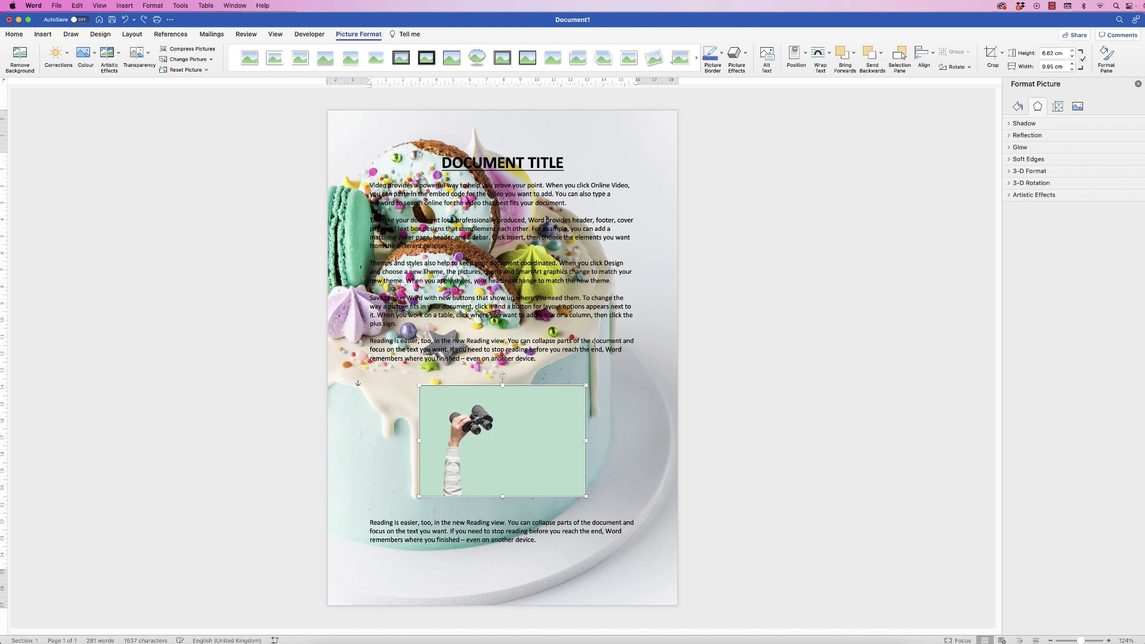
Step: Apply a high-transparency preset to the cake background so it looks pale and faded
{"action": "left_click", "coordinate": [650, 385]}
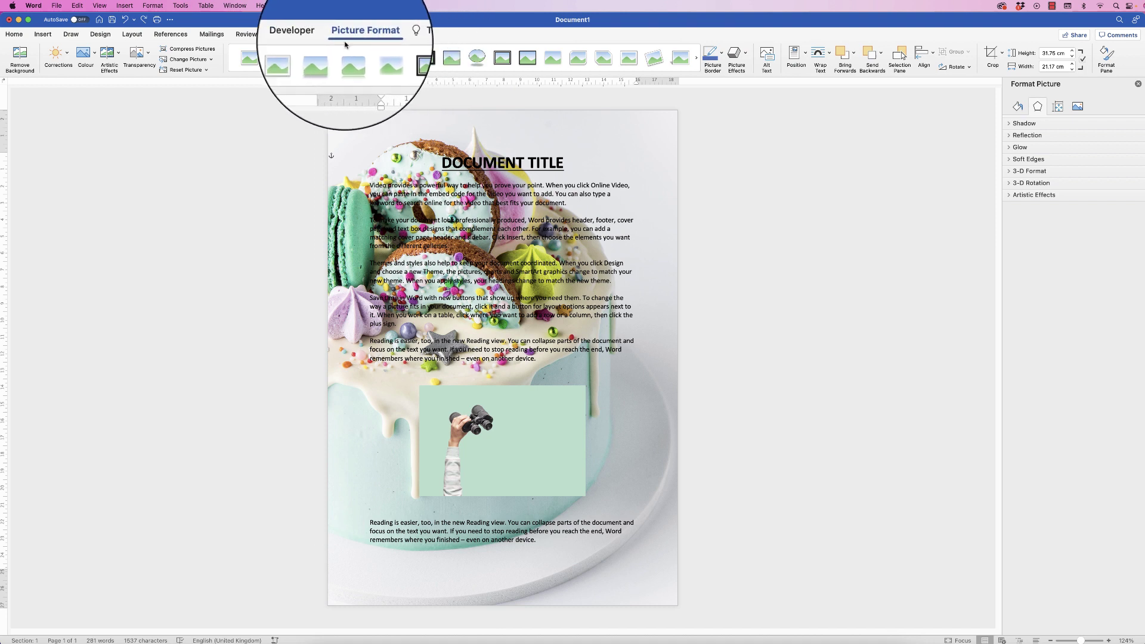
{"action": "left_click", "coordinate": [149, 54]}
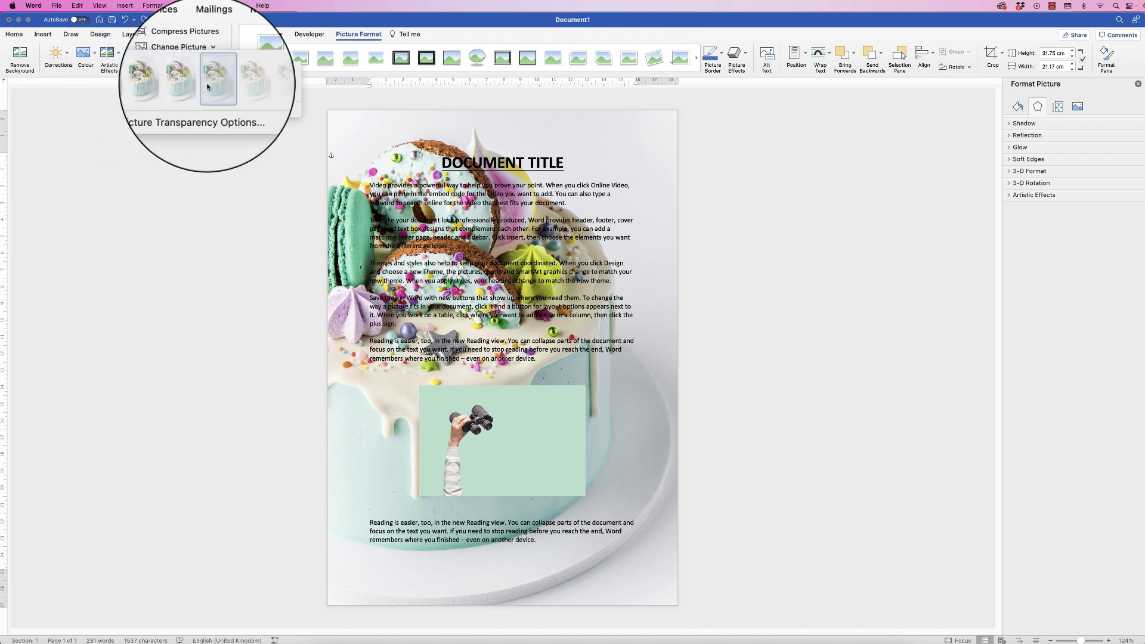
{"action": "left_click", "coordinate": [240, 81]}
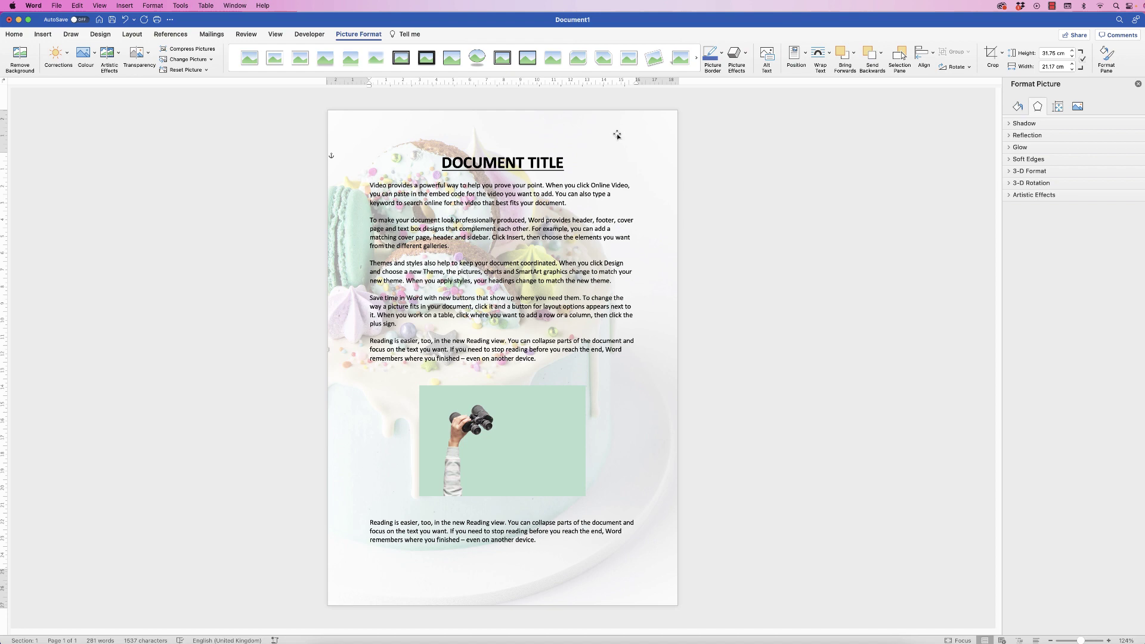
Step: Select the faded cake picture and delete it from the page
{"action": "mouse_move", "coordinate": [594, 133]}
{"action": "left_mouse_down"}
{"action": "mouse_move", "coordinate": [619, 146]}
{"action": "mouse_move", "coordinate": [603, 197]}
{"action": "mouse_move", "coordinate": [670, 255]}
{"action": "mouse_move", "coordinate": [547, 194]}
{"action": "mouse_move", "coordinate": [581, 214]}
{"action": "mouse_move", "coordinate": [659, 191]}
{"action": "mouse_move", "coordinate": [650, 179]}
{"action": "mouse_move", "coordinate": [625, 200]}
{"action": "mouse_move", "coordinate": [606, 143]}
{"action": "left_mouse_up"}
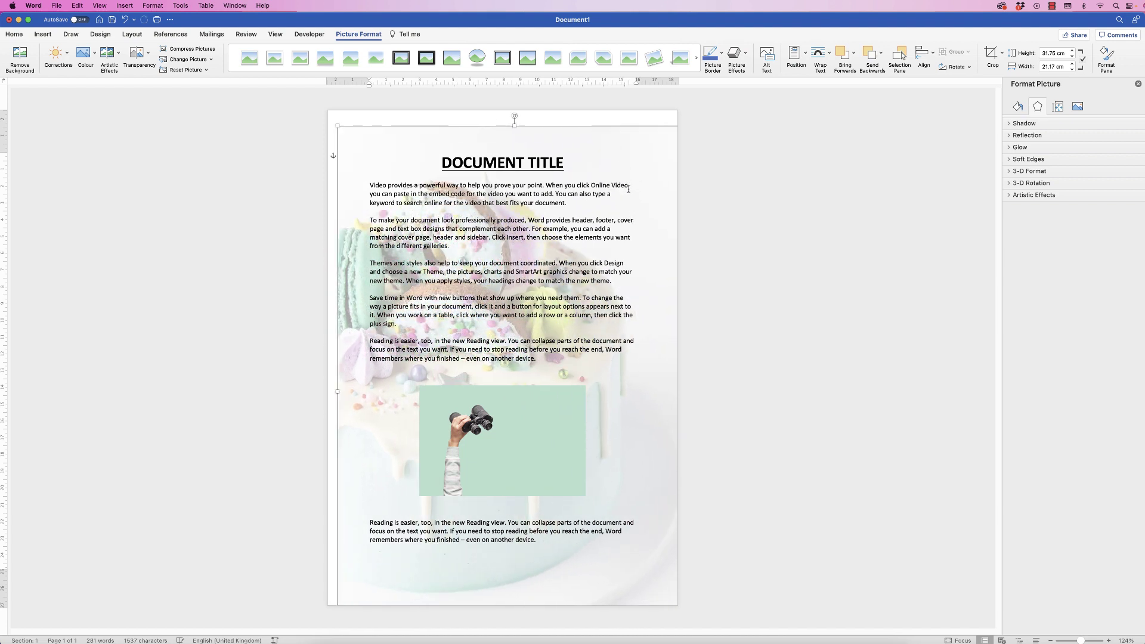
{"action": "key", "text": "Delete"}
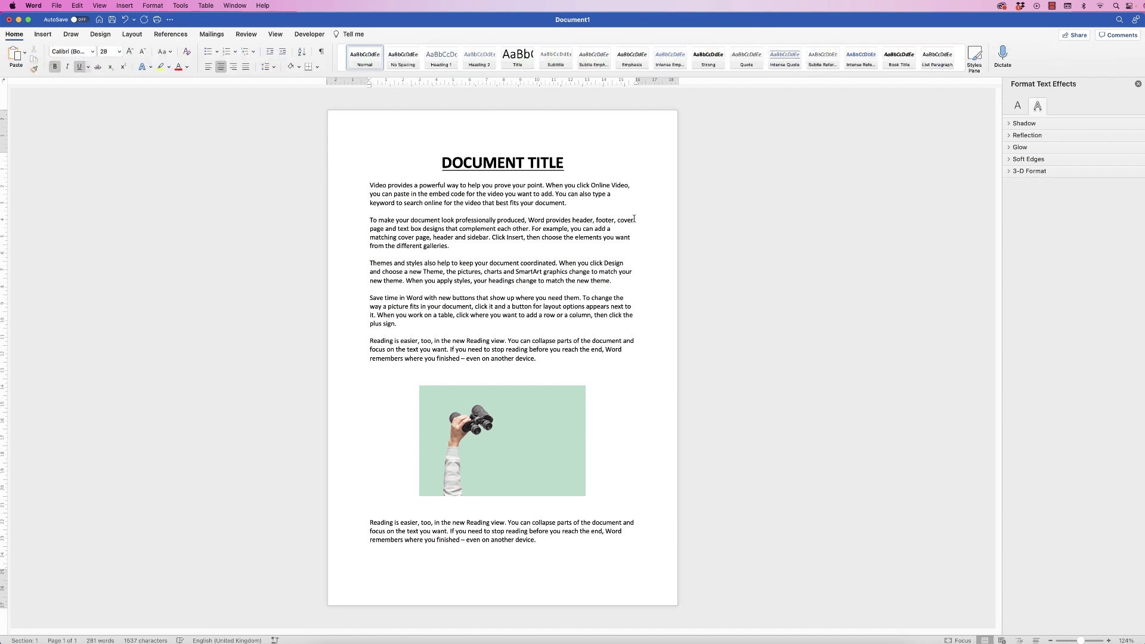